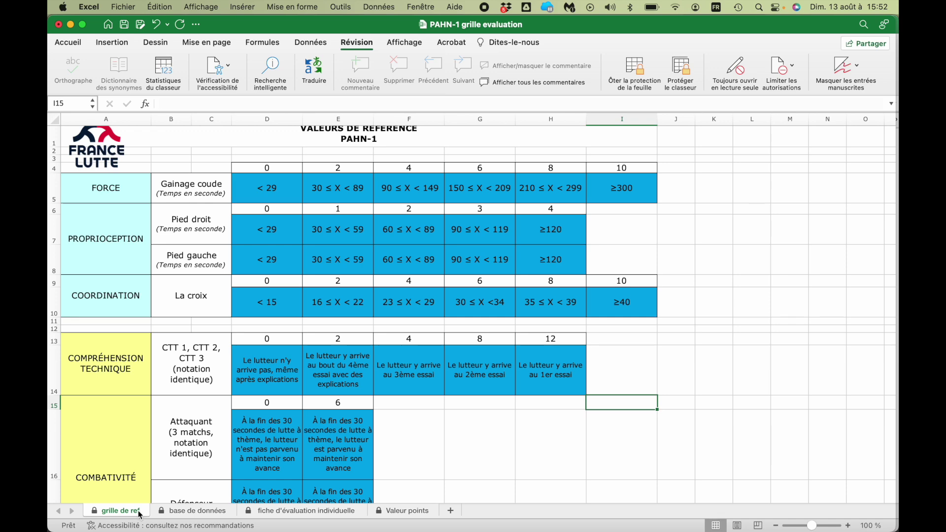
Look through the base de données, fiche d'évaluation individuelle and Valeur points sheets, ending on the grille de ref sheet
{"action": "left_click", "coordinate": [201, 512]}
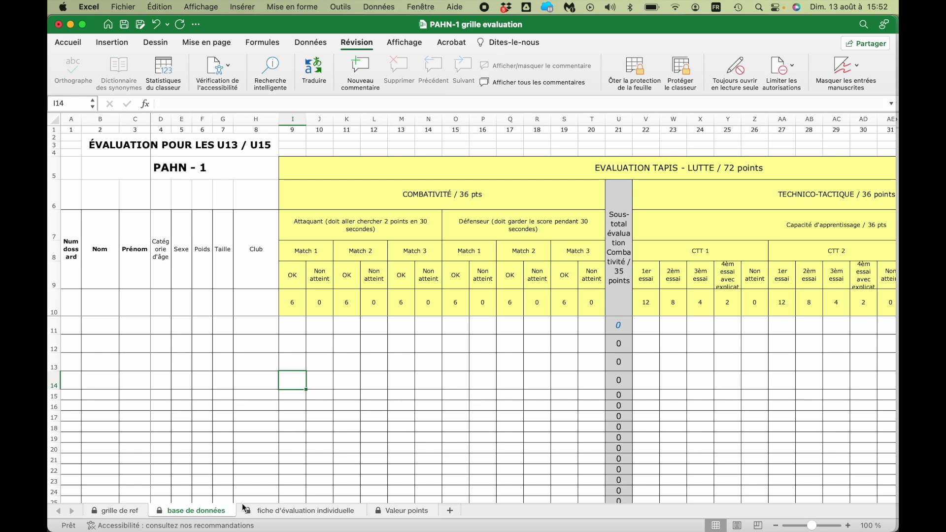
{"action": "left_click", "coordinate": [285, 512]}
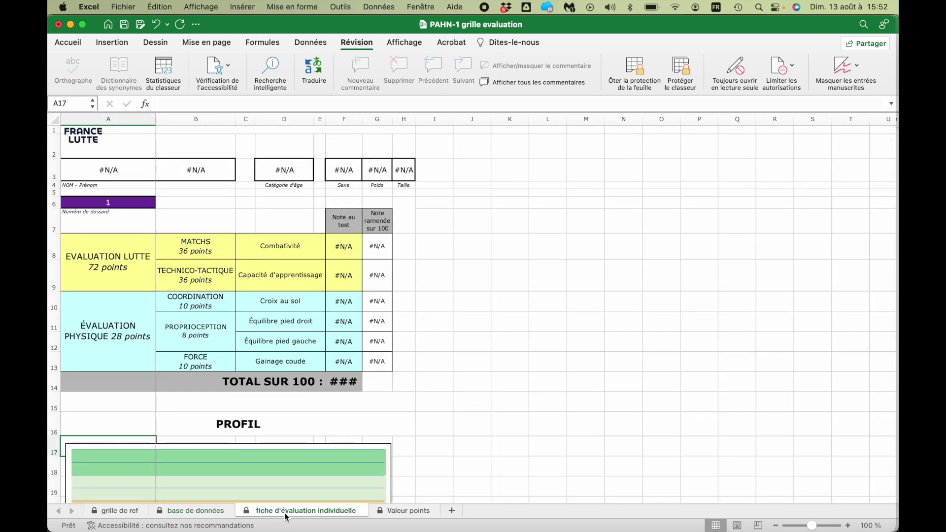
{"action": "left_click", "coordinate": [396, 514]}
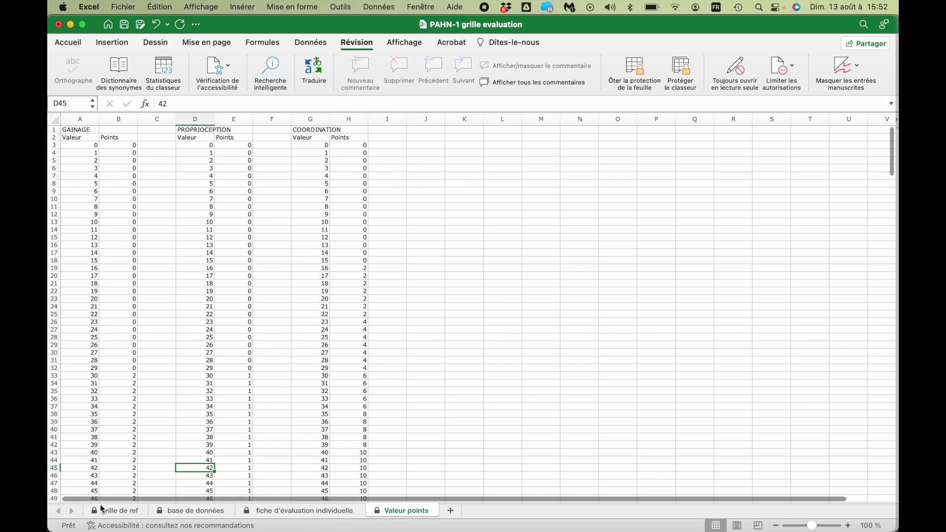
{"action": "left_click", "coordinate": [132, 515]}
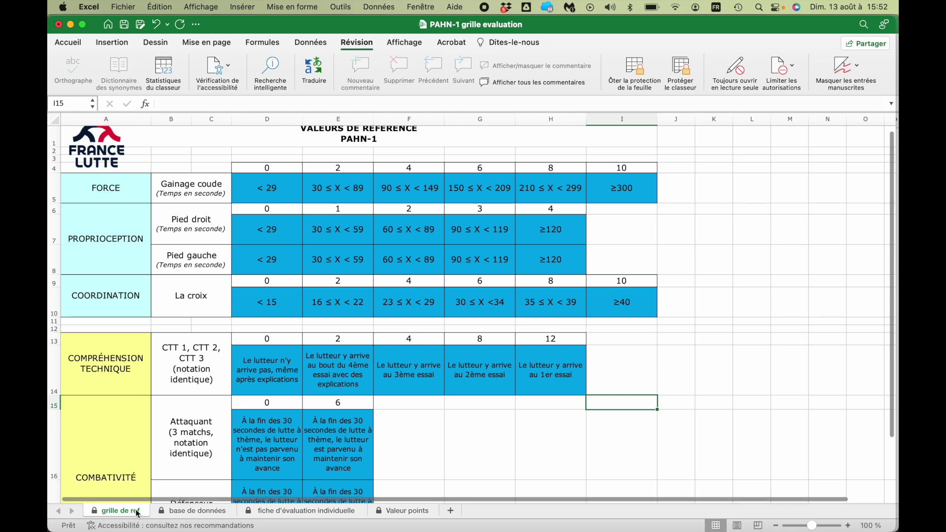
Examine the reference grid, from the Gainage coude time ranges and their points down to the Combativité criteria for attacker and defender
{"action": "scroll", "coordinate": [246, 254], "scroll_direction": "up", "scroll_amount": 1}
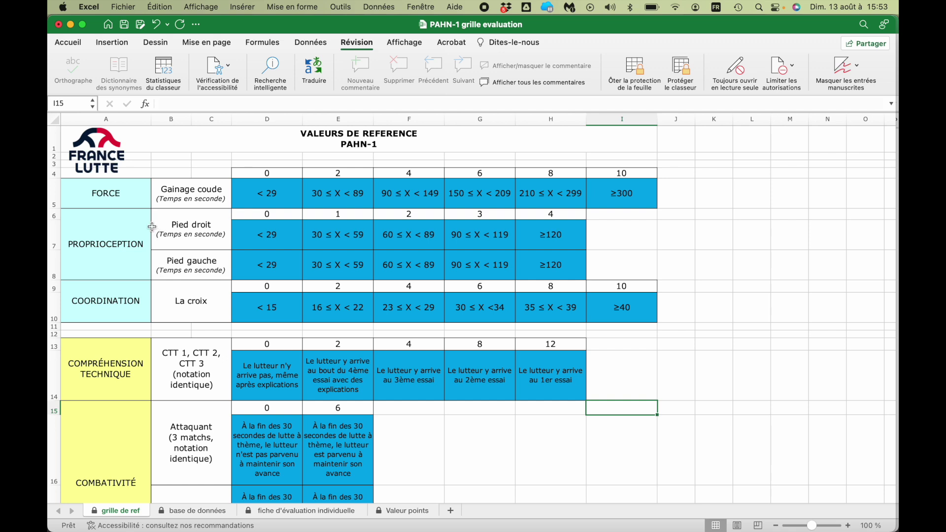
{"action": "left_click", "coordinate": [198, 200]}
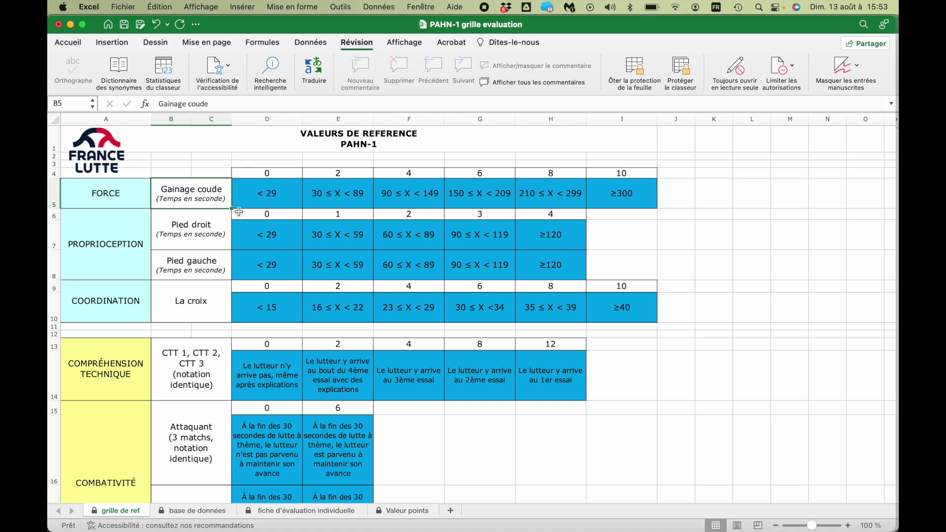
{"action": "left_click", "coordinate": [275, 203]}
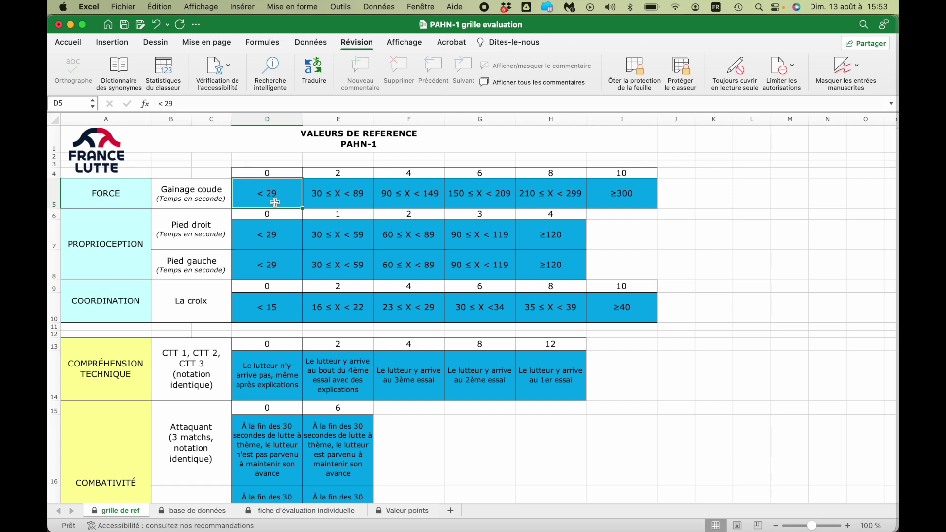
{"action": "left_click", "coordinate": [280, 176]}
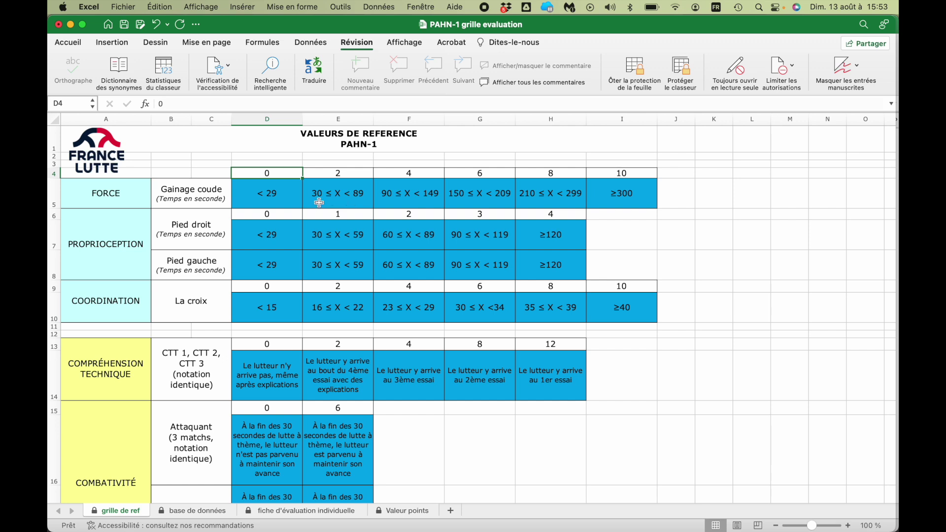
{"action": "left_click", "coordinate": [353, 172]}
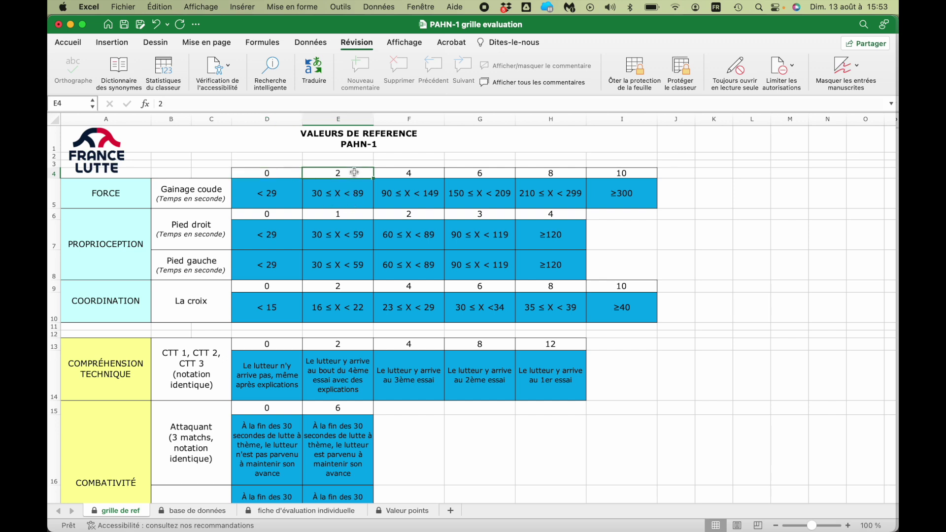
{"action": "left_click", "coordinate": [432, 197]}
{"action": "left_click", "coordinate": [424, 175]}
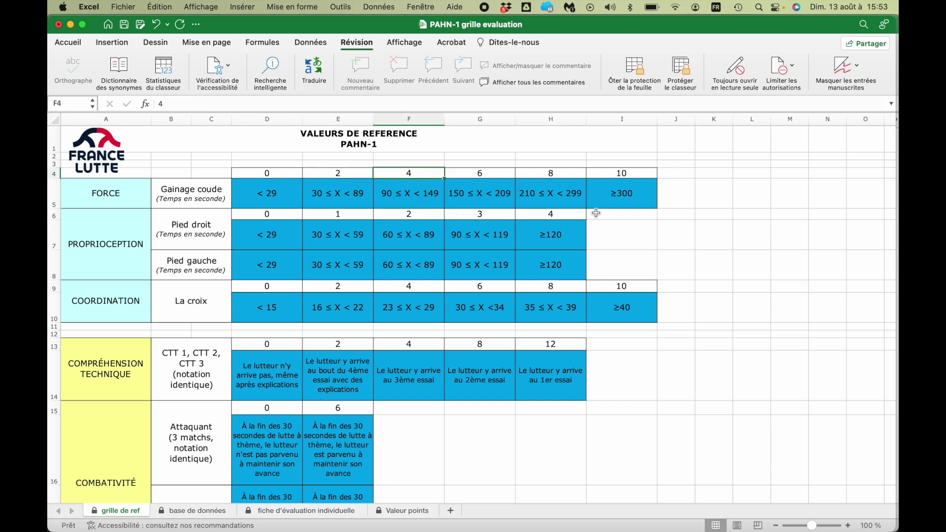
{"action": "left_click", "coordinate": [634, 173]}
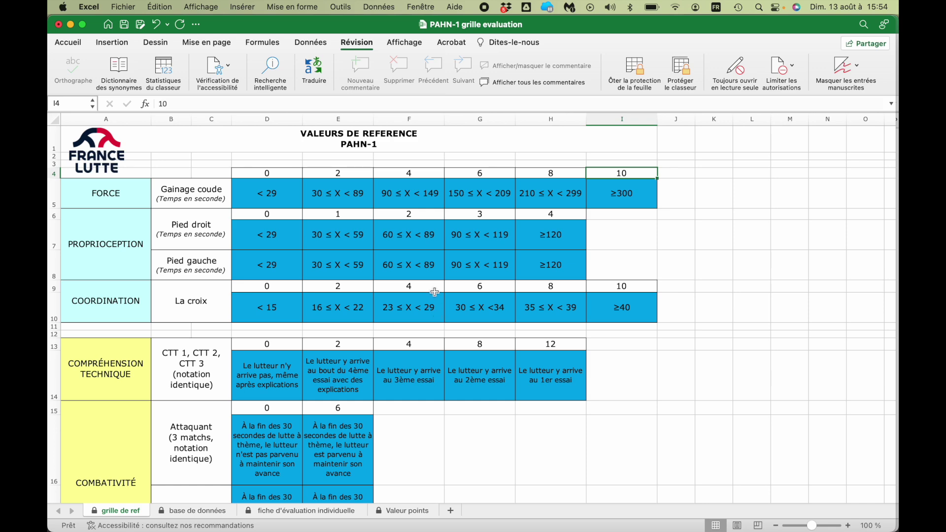
{"action": "scroll", "coordinate": [260, 275], "scroll_direction": "down", "scroll_amount": 5}
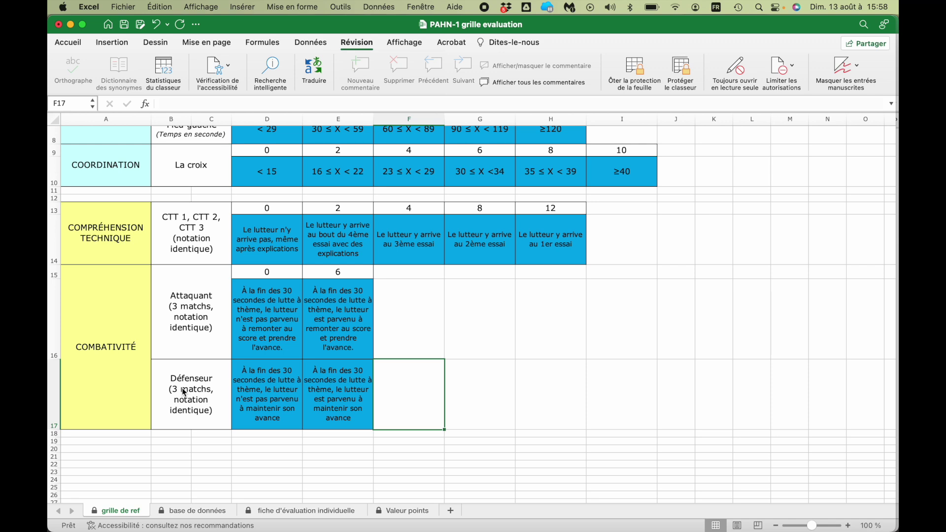
{"action": "scroll", "coordinate": [258, 309], "scroll_direction": "down", "scroll_amount": 1}
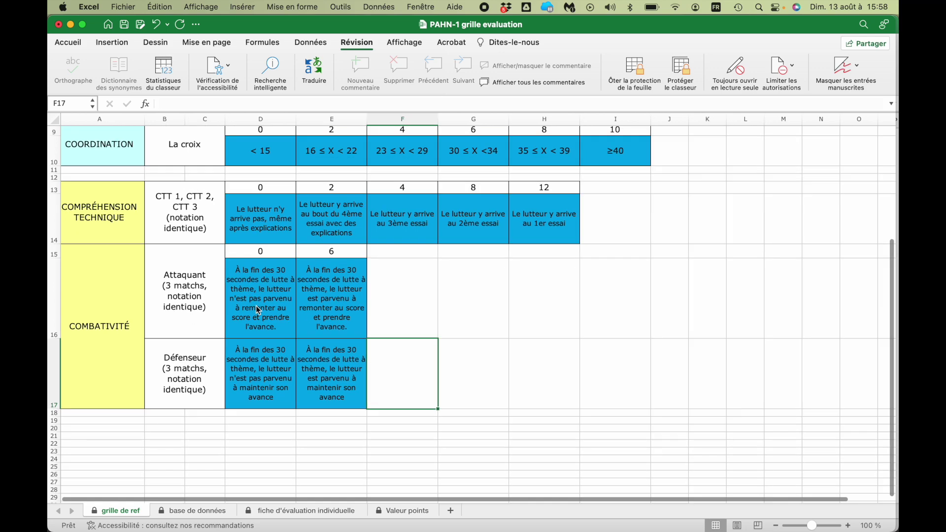
{"action": "scroll", "coordinate": [259, 309], "scroll_direction": "down", "scroll_amount": 1}
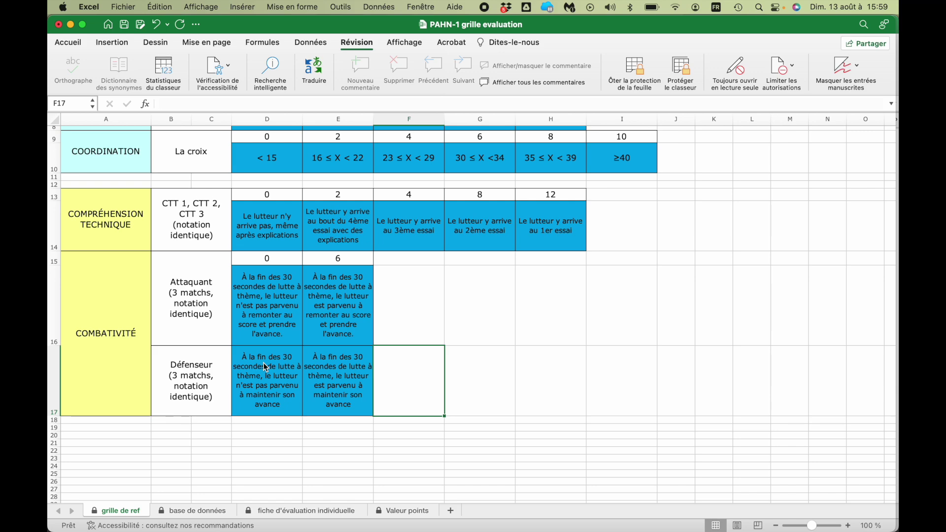
Examine the base de données columns across the wrestling evaluation, the physical evaluation and the total score
{"action": "left_click", "coordinate": [192, 510]}
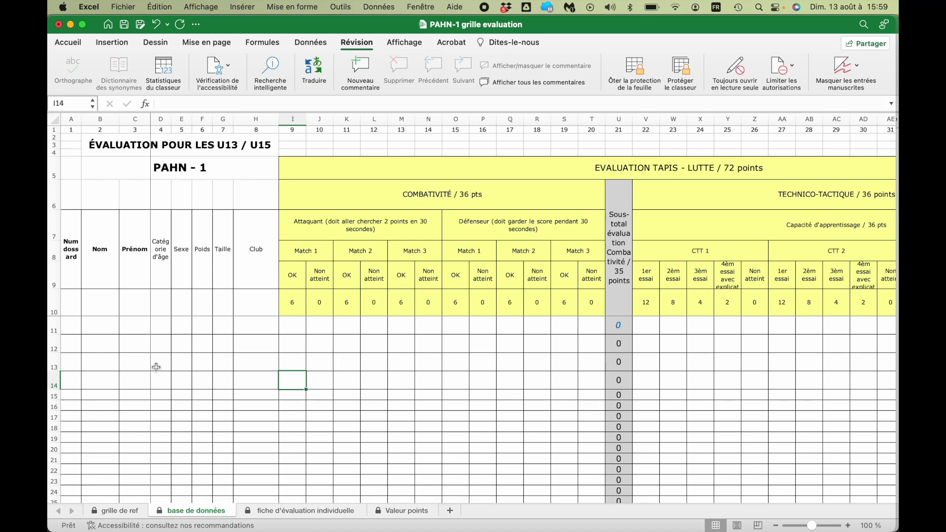
{"action": "scroll", "coordinate": [156, 367], "scroll_direction": "right", "scroll_amount": 7}
{"action": "scroll", "coordinate": [156, 367], "scroll_direction": "right", "scroll_amount": 7}
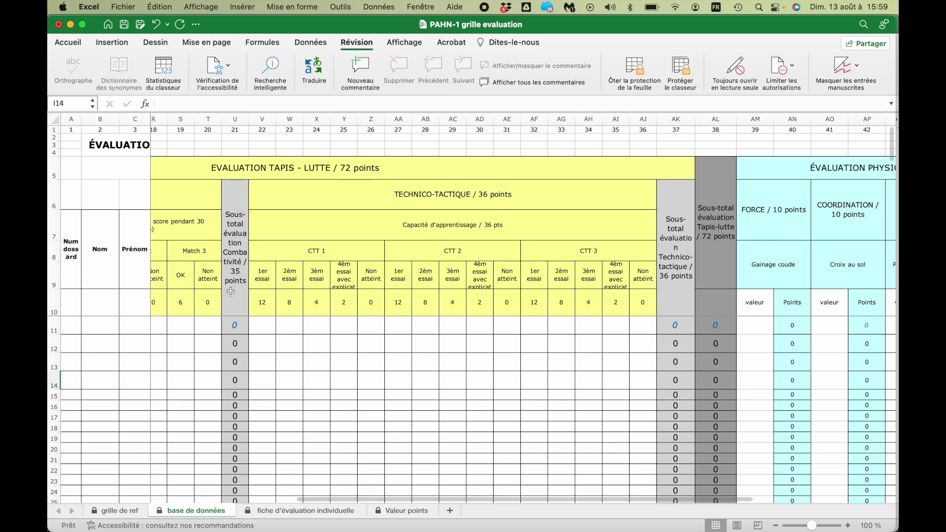
{"action": "scroll", "coordinate": [405, 298], "scroll_direction": "right", "scroll_amount": 7}
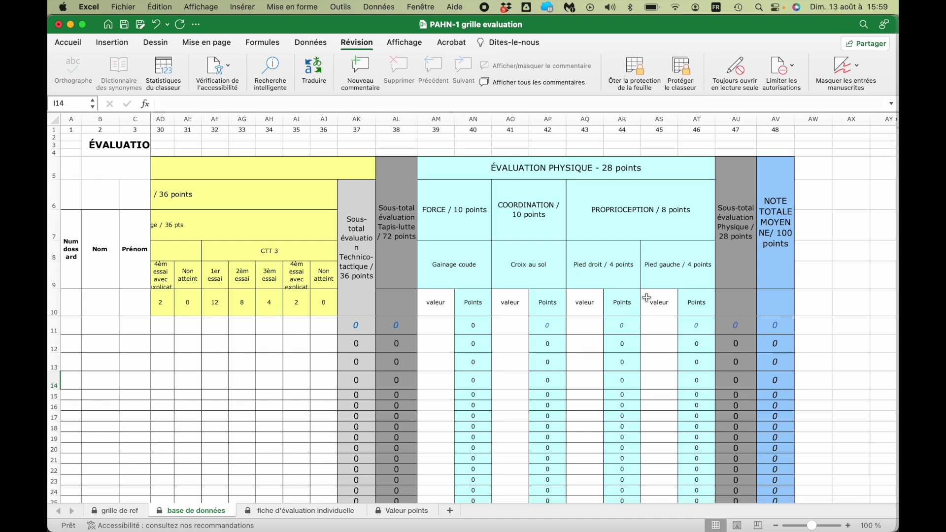
{"action": "scroll", "coordinate": [506, 268], "scroll_direction": "left", "scroll_amount": 10}
{"action": "scroll", "coordinate": [507, 268], "scroll_direction": "left", "scroll_amount": 5}
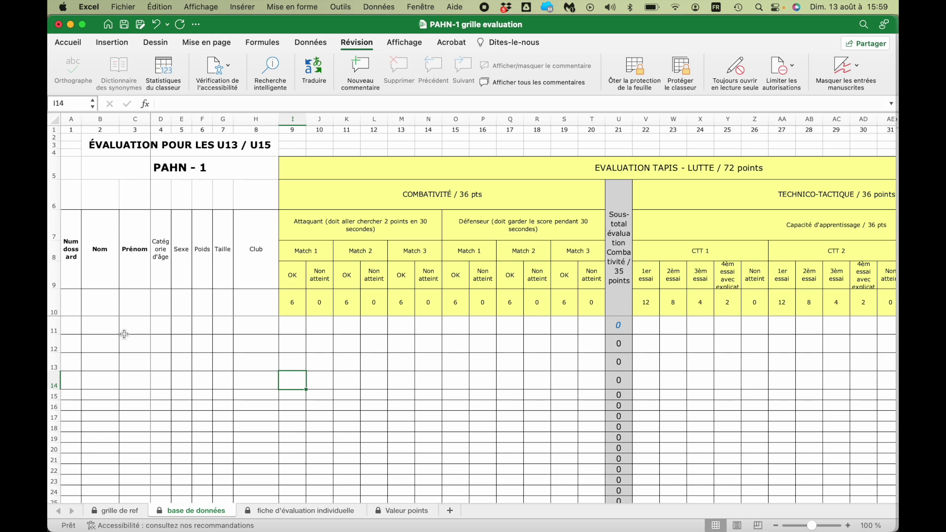
Start the first athlete's record in row 11 with bib number 0, Nom 0 and Prénom 0
{"action": "left_click", "coordinate": [76, 328]}
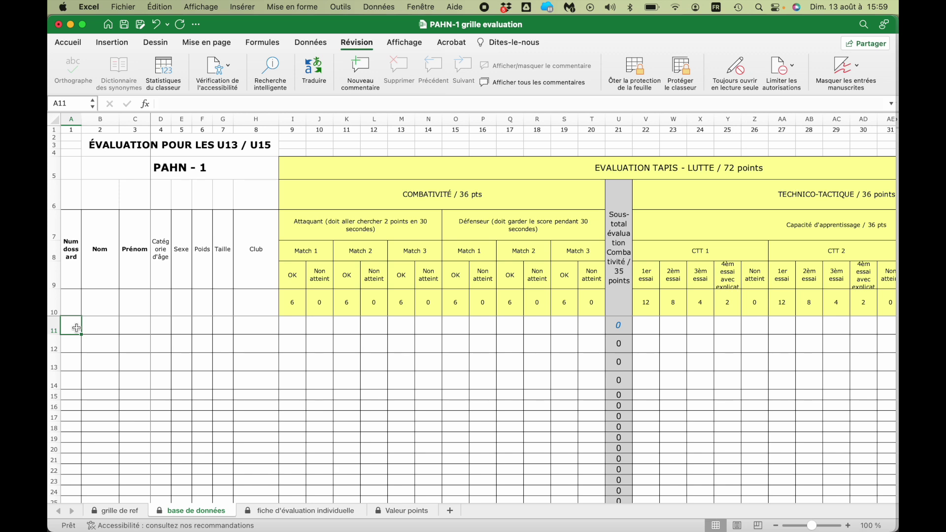
{"action": "type", "text": "0"}
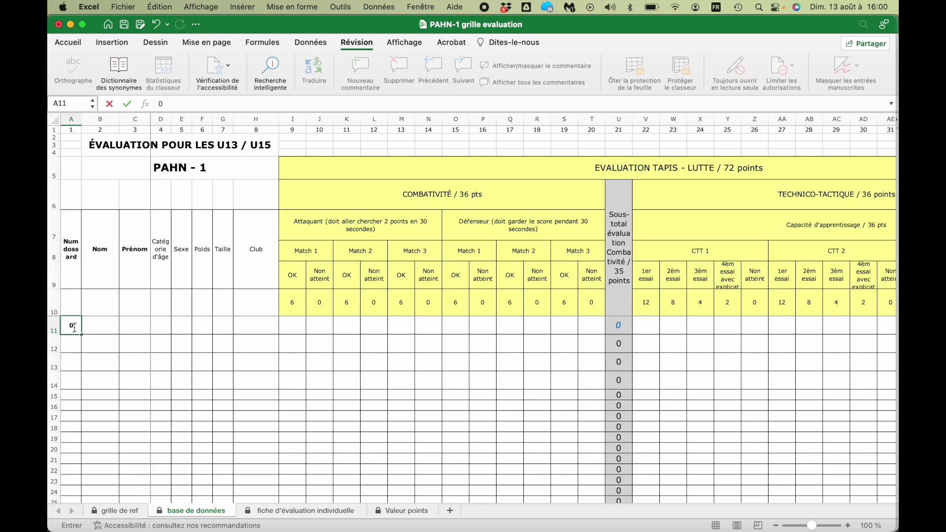
{"action": "left_click", "coordinate": [103, 327]}
{"action": "type", "text": "Nom 0"}
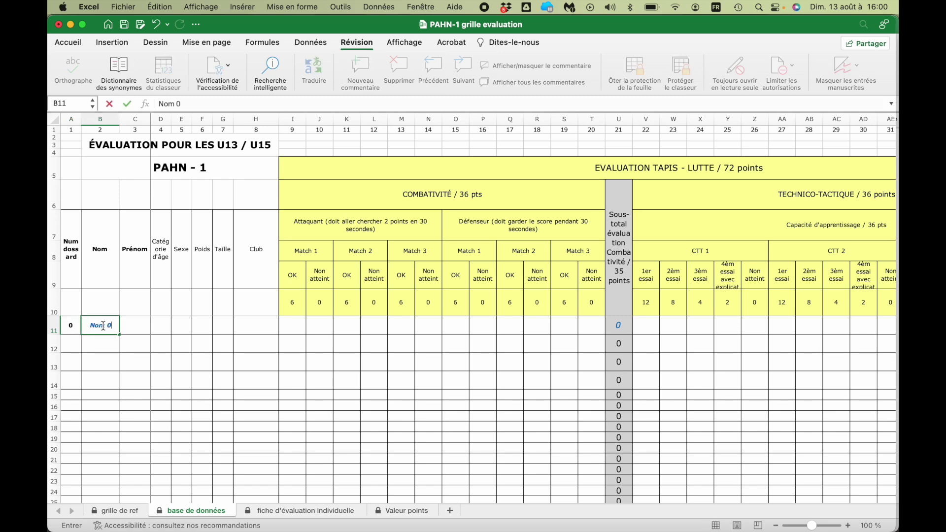
{"action": "key", "text": "Tab"}
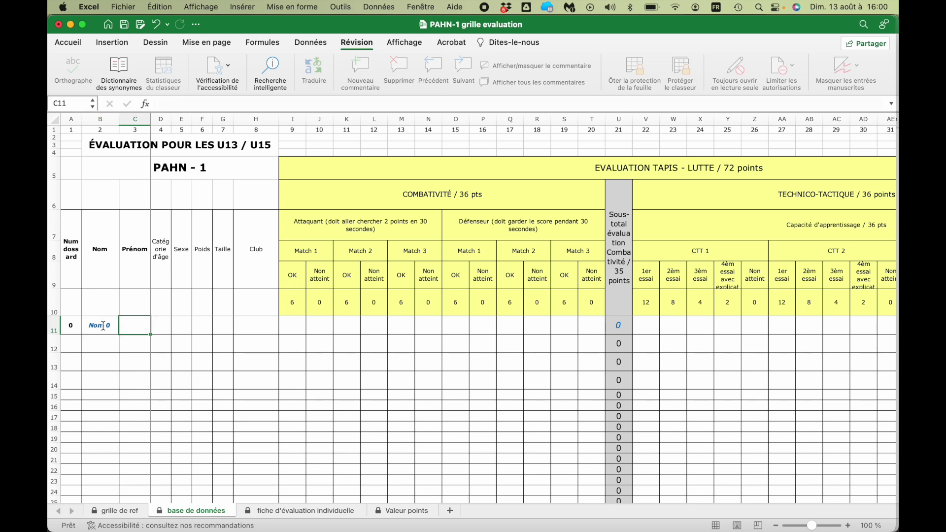
{"action": "type", "text": "Prénom 0"}
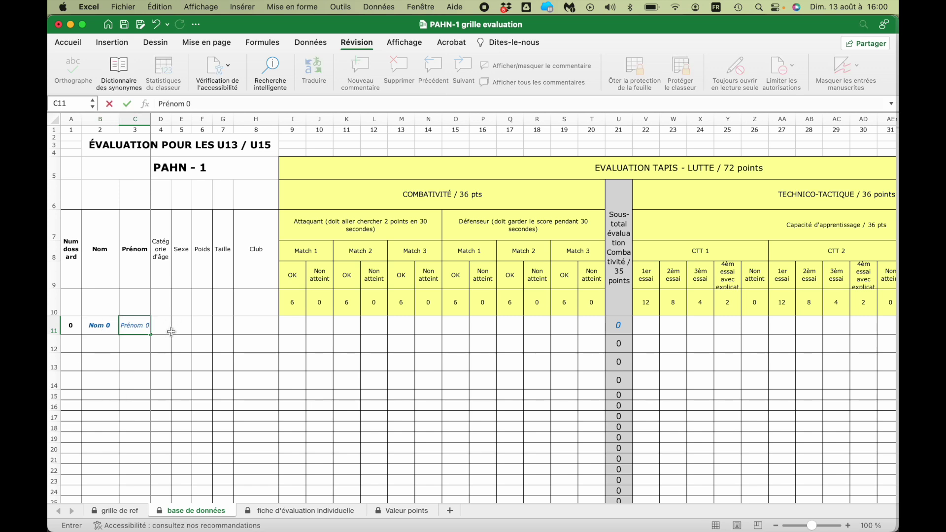
{"action": "key", "text": "Tab"}
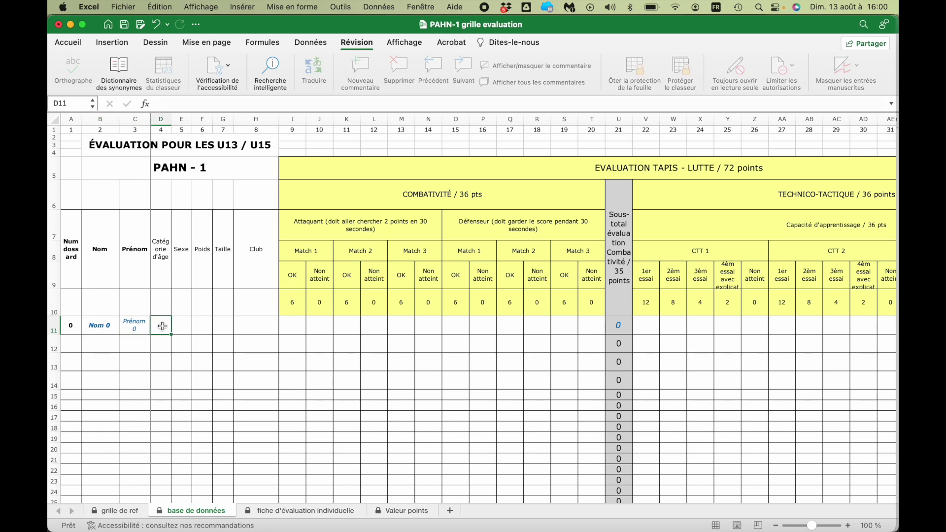
Complete the row 11 athlete's details with age category U13, sex M, weight 50, height 160 and club Club 0
{"action": "type", "text": "U13"}
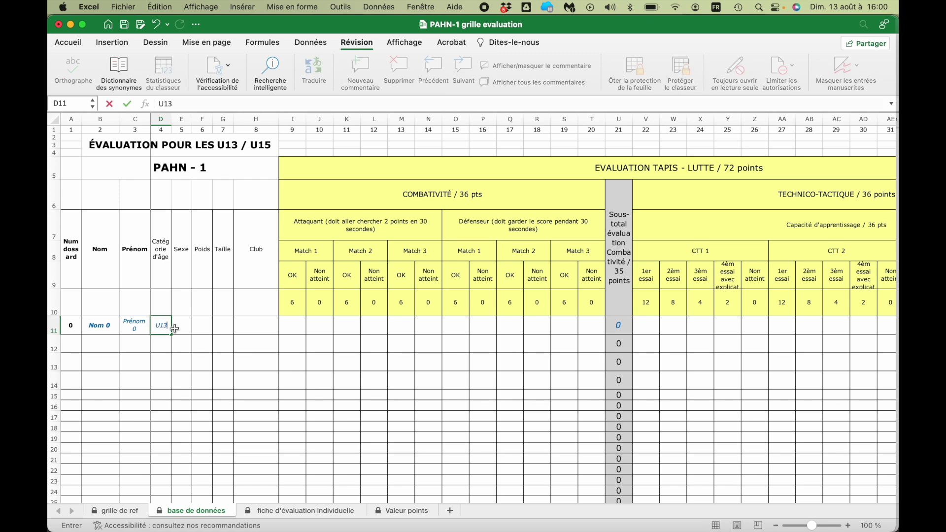
{"action": "left_click", "coordinate": [181, 328]}
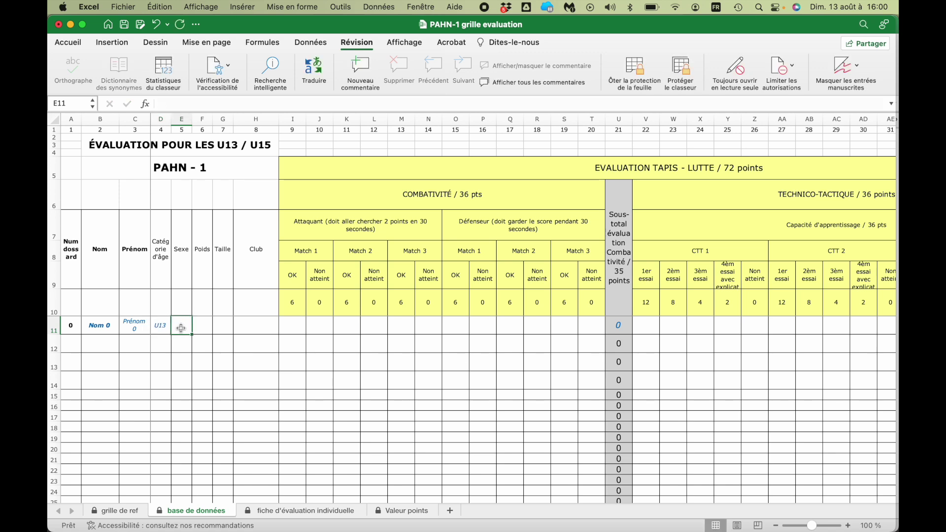
{"action": "key", "text": "Tab"}
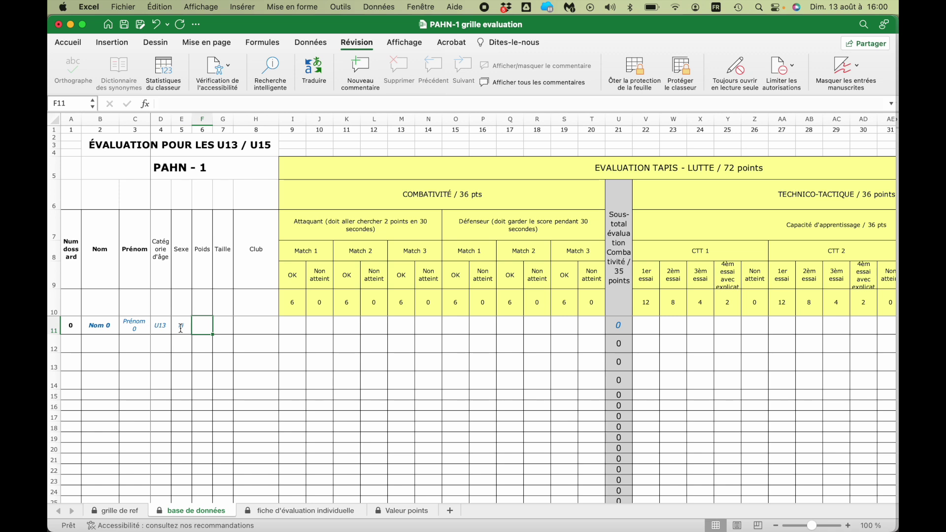
{"action": "type", "text": "50"}
{"action": "key", "text": "Tab"}
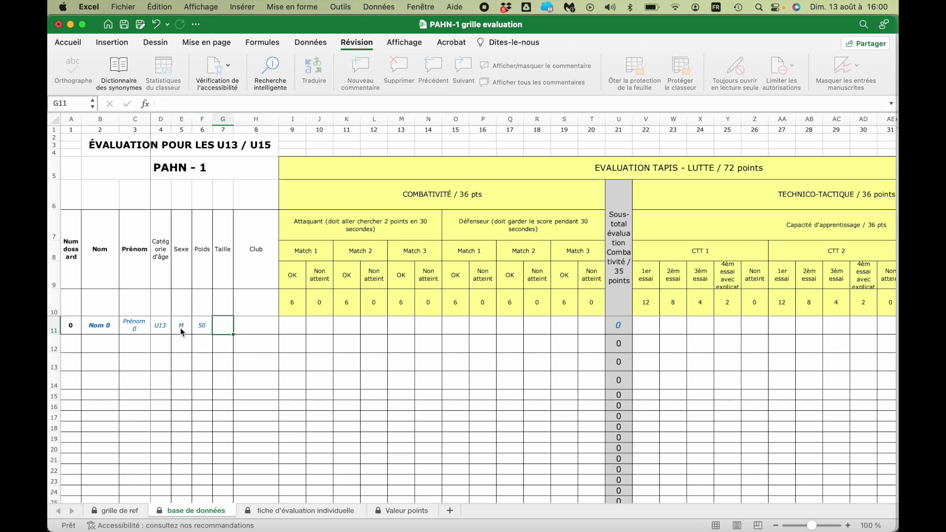
{"action": "type", "text": "160"}
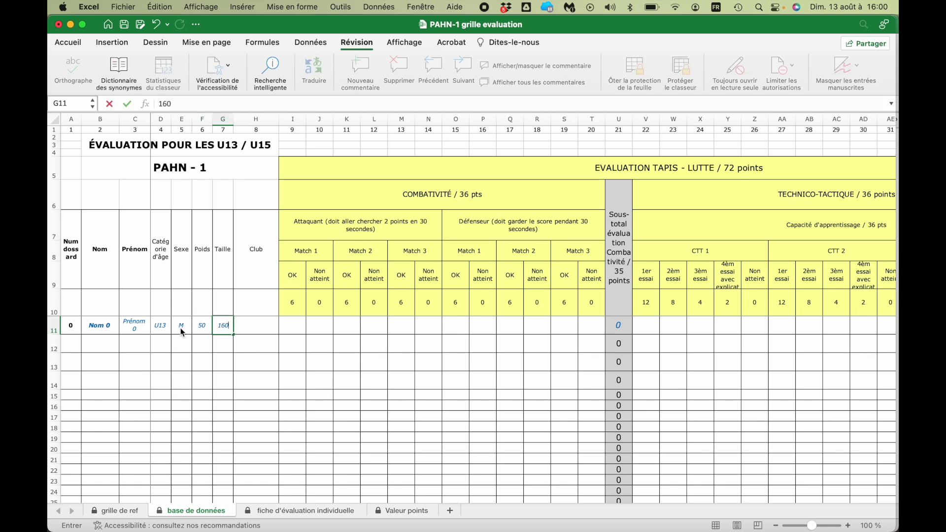
{"action": "key", "text": "Tab"}
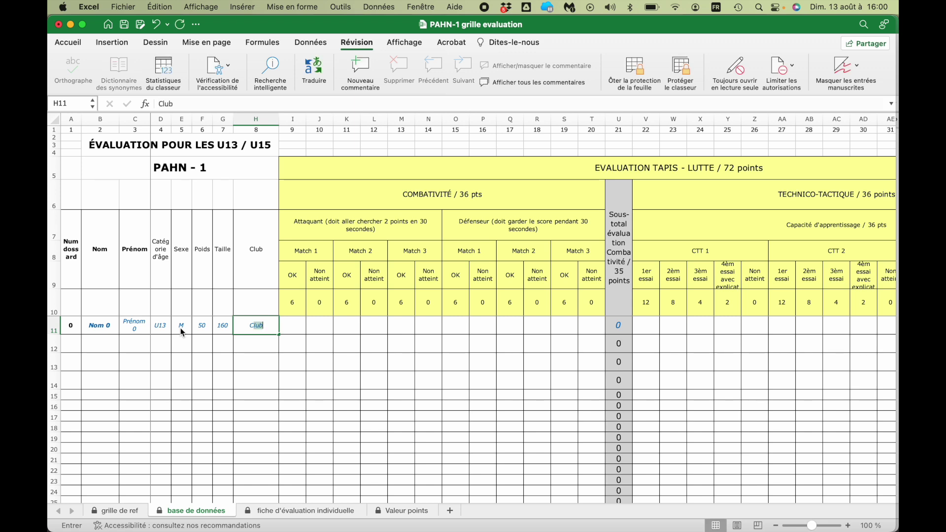
{"action": "type", "text": "Club 0"}
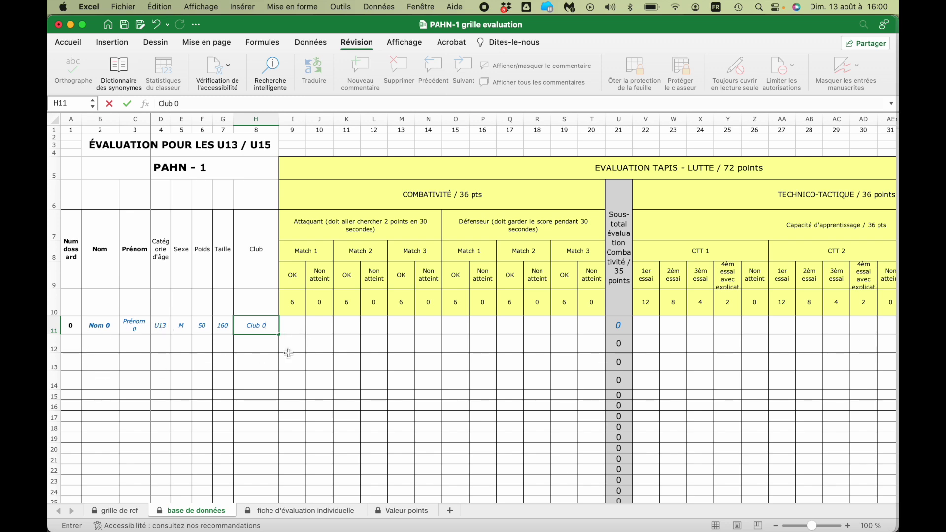
Enter 1 under OK for the attacker's Match 1 in row 11
{"action": "scroll", "coordinate": [332, 347], "scroll_direction": "right", "scroll_amount": 4}
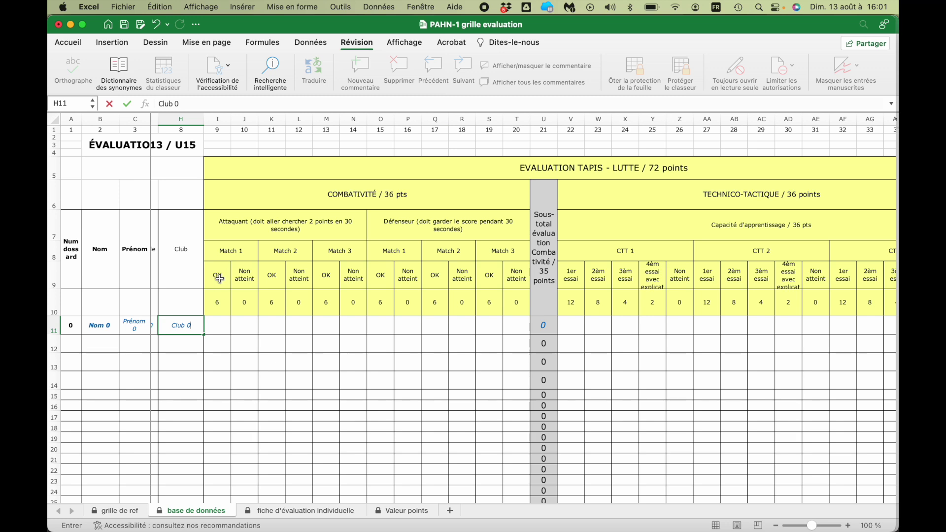
{"action": "left_click", "coordinate": [220, 327]}
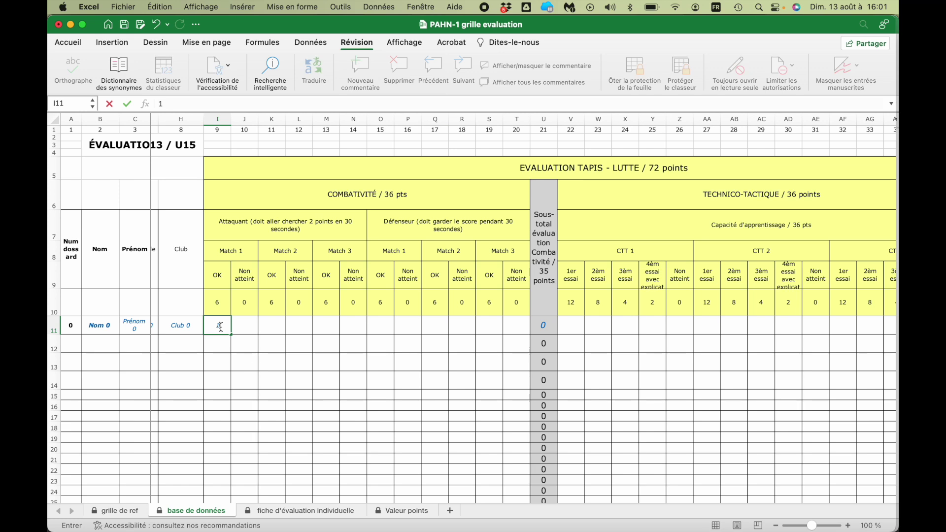
{"action": "type", "text": "1"}
{"action": "left_click", "coordinate": [231, 344]}
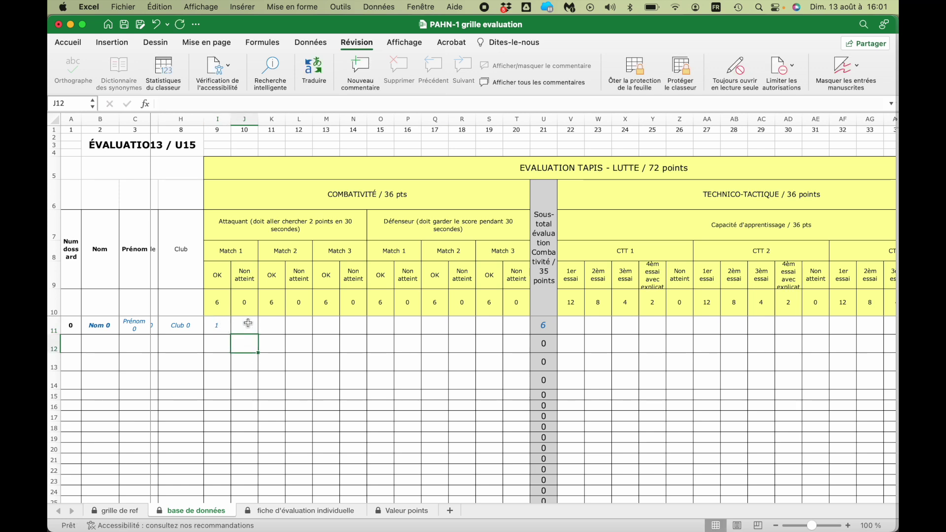
{"action": "left_click", "coordinate": [223, 326]}
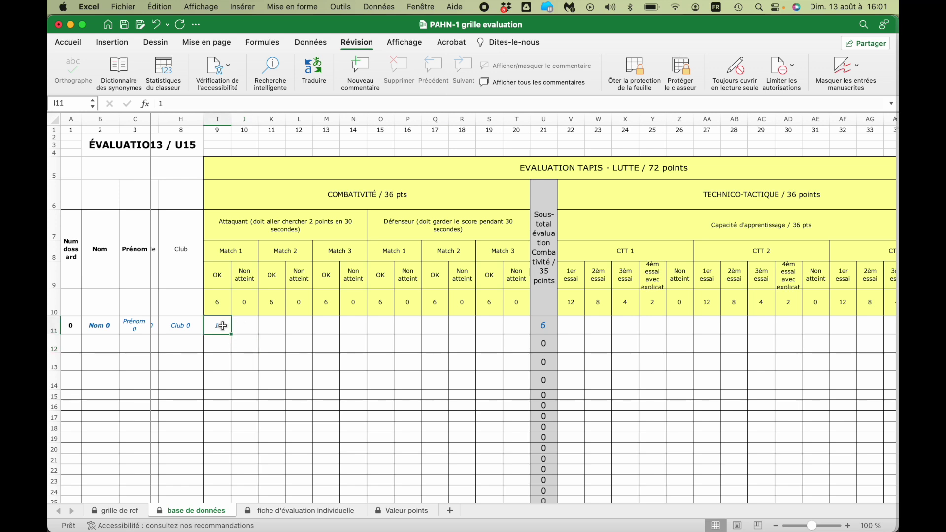
Clear the attacker's Match 1 OK result in row 11 and enter 1 under Non atteint instead
{"action": "key", "text": "Tab"}
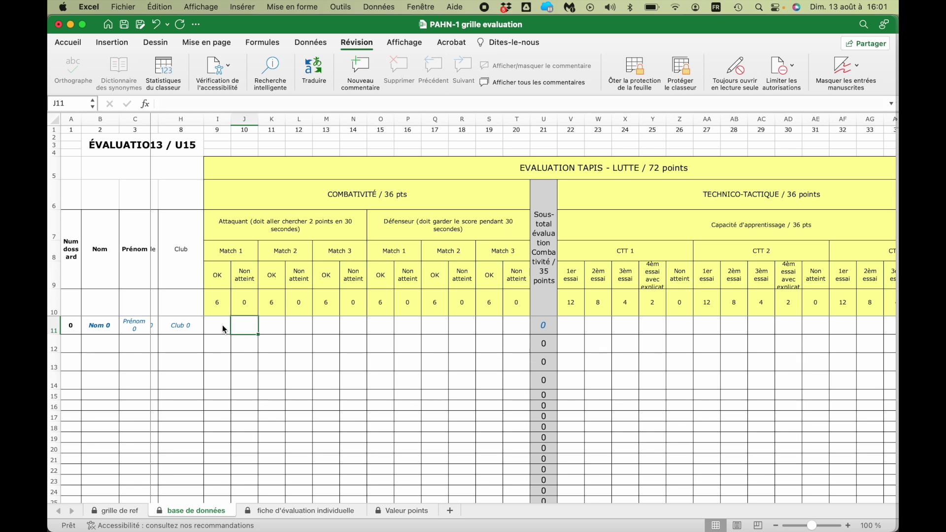
{"action": "type", "text": "1"}
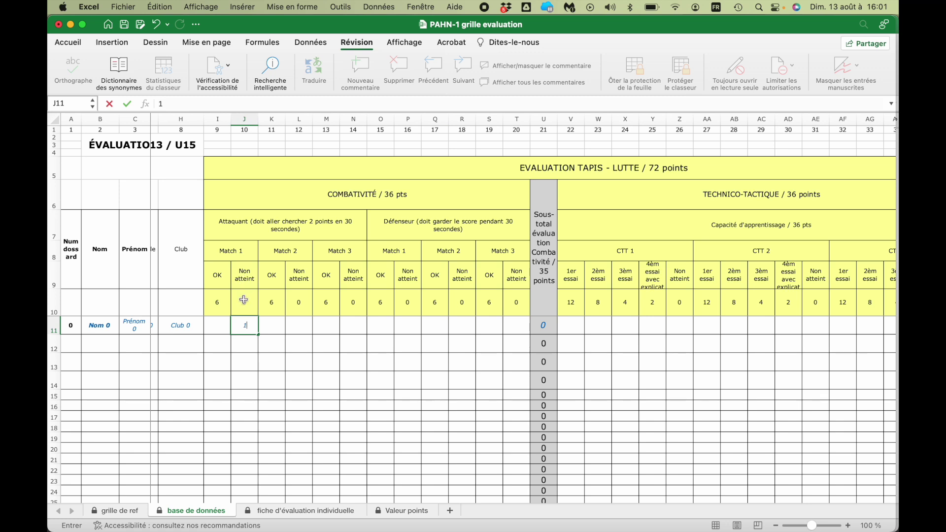
{"action": "key", "text": "Return"}
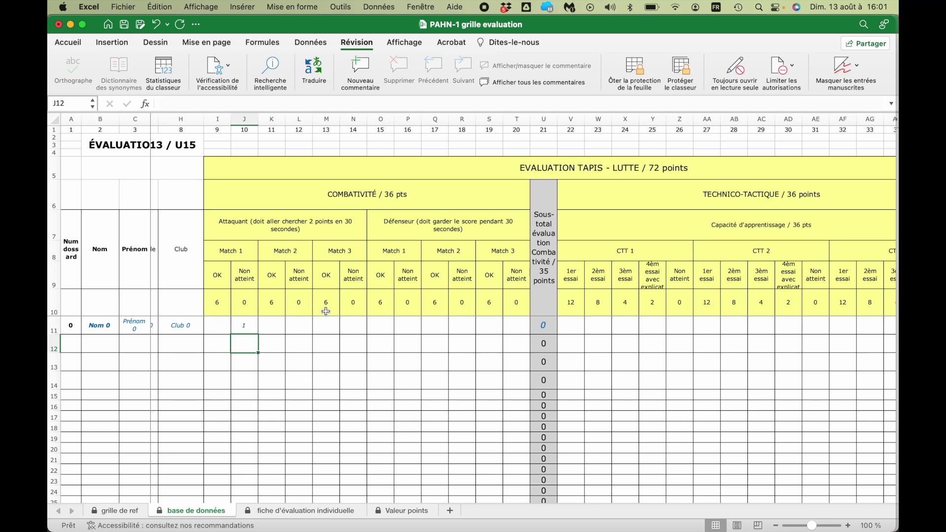
Try to enter 6 under OK for the attacker's Match 1 in row 11
{"action": "left_click", "coordinate": [220, 324]}
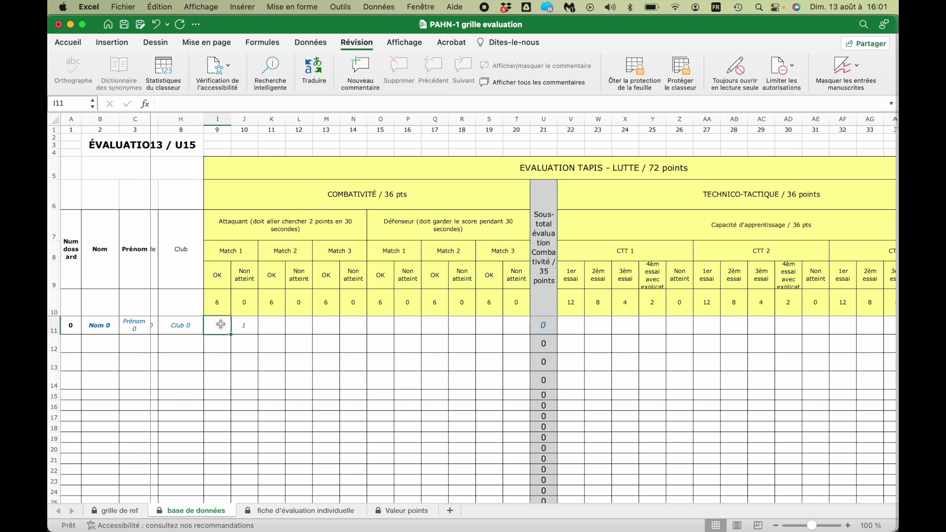
{"action": "type", "text": "6"}
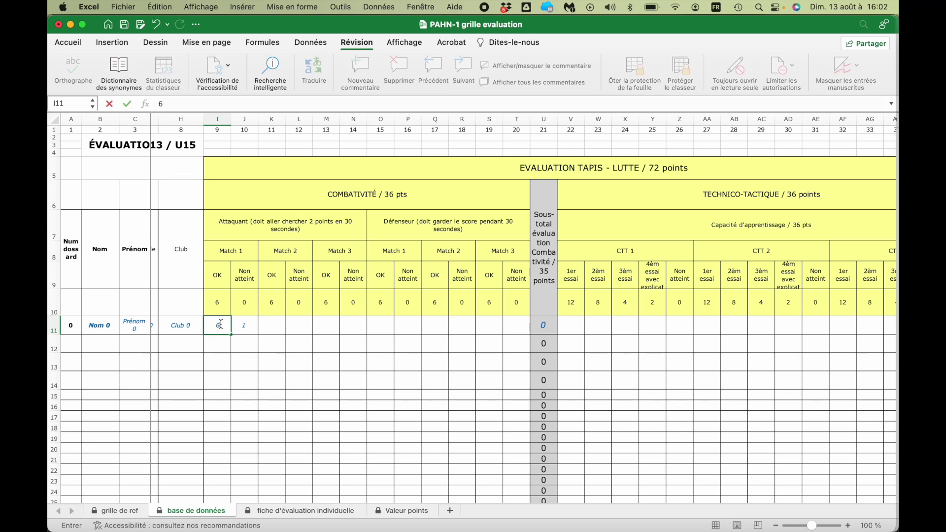
{"action": "key", "text": "Return"}
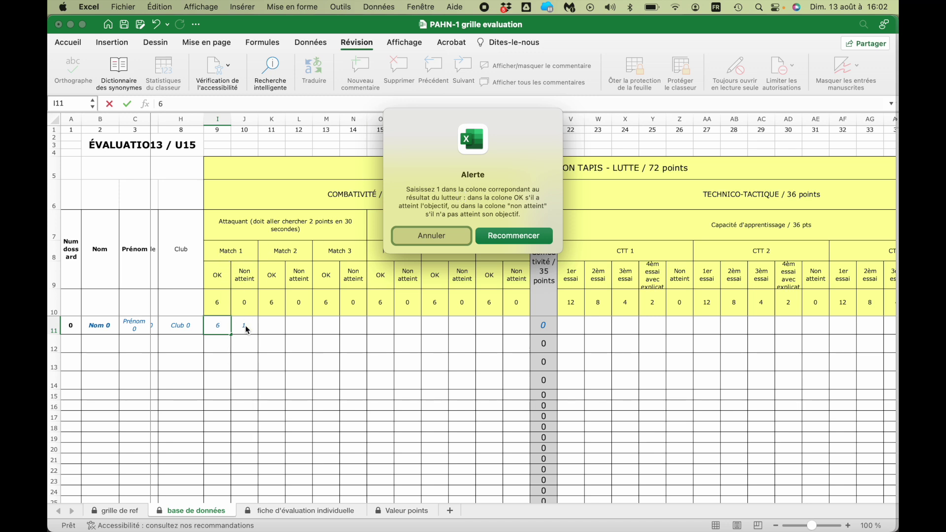
{"action": "left_click", "coordinate": [530, 239]}
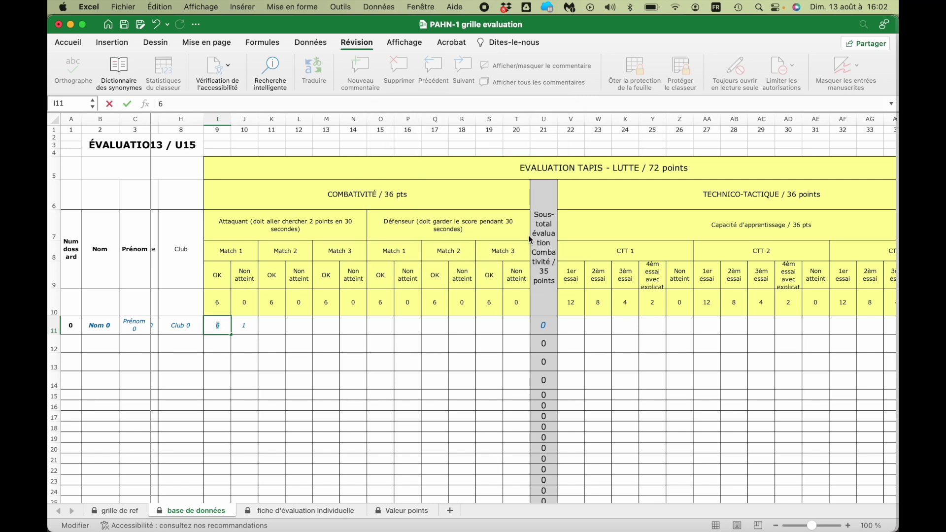
Replace the rejected Match 1 OK entry with 1 and empty the Non atteint cell beside it
{"action": "type", "text": "1"}
{"action": "left_click", "coordinate": [253, 331]}
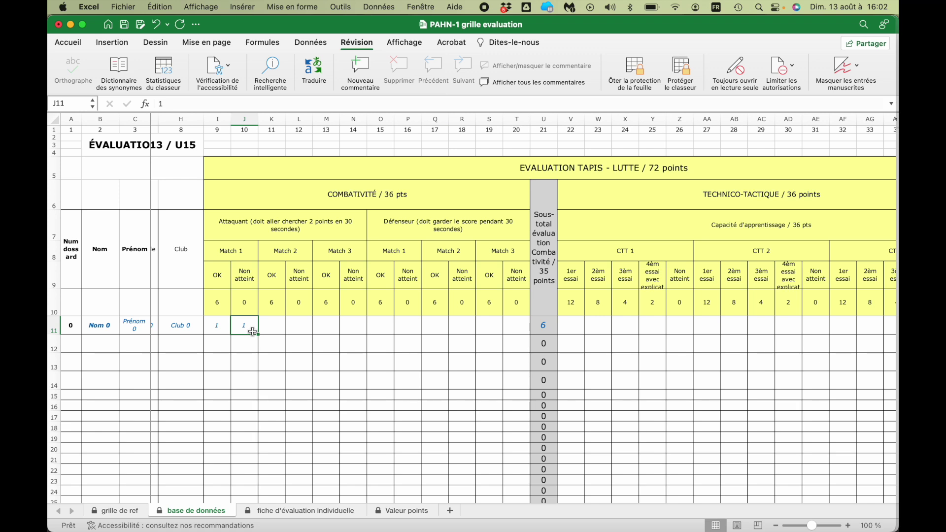
{"action": "key", "text": "Return"}
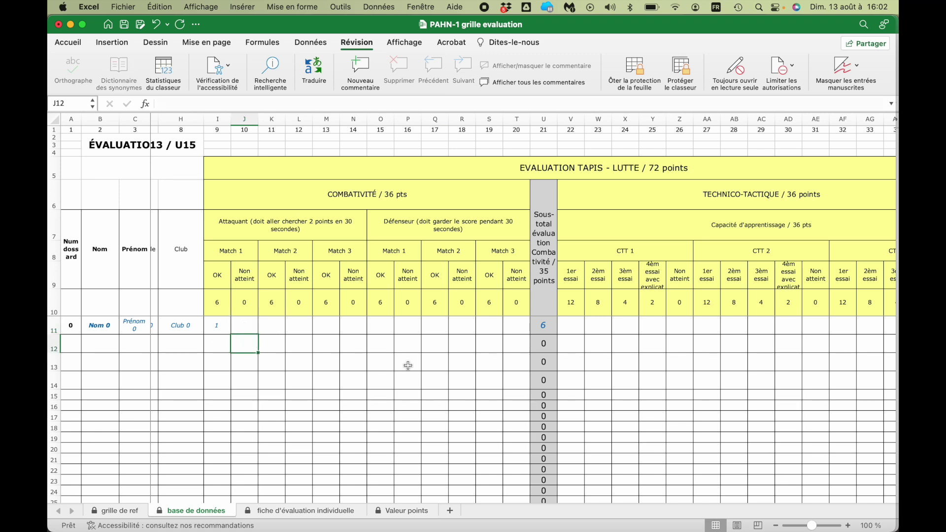
Mark the attacker's Match 1 in row 11 as Non atteint with 1 and delete its OK entry
{"action": "left_click", "coordinate": [217, 328]}
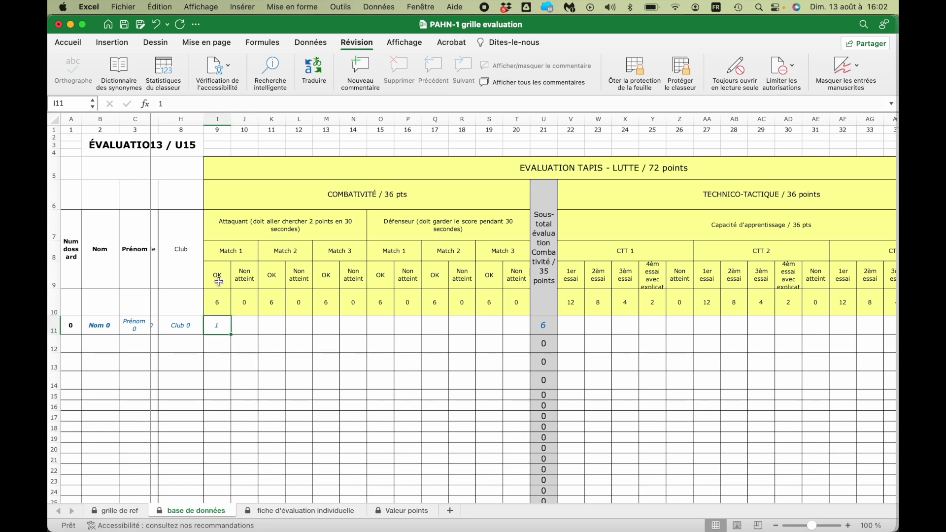
{"action": "double_click", "coordinate": [250, 329]}
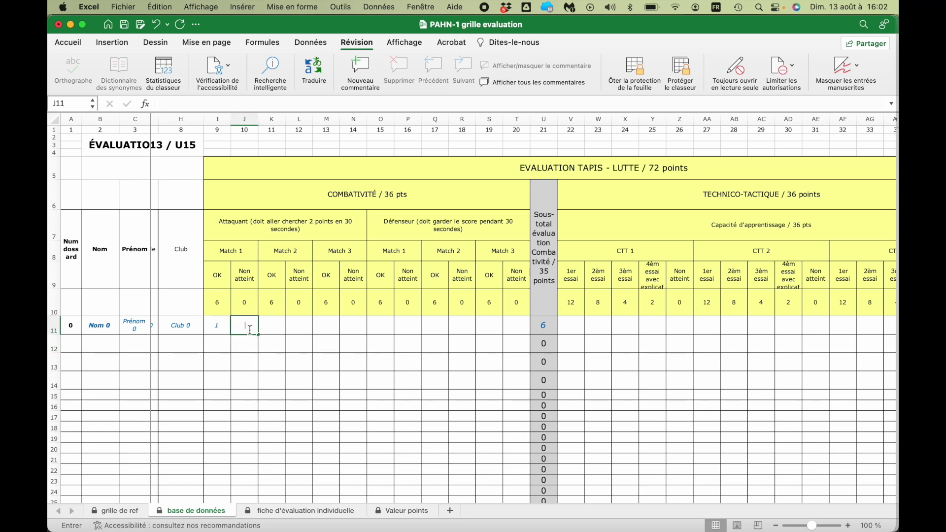
{"action": "type", "text": "1"}
{"action": "left_click", "coordinate": [220, 329]}
{"action": "key", "text": "Delete"}
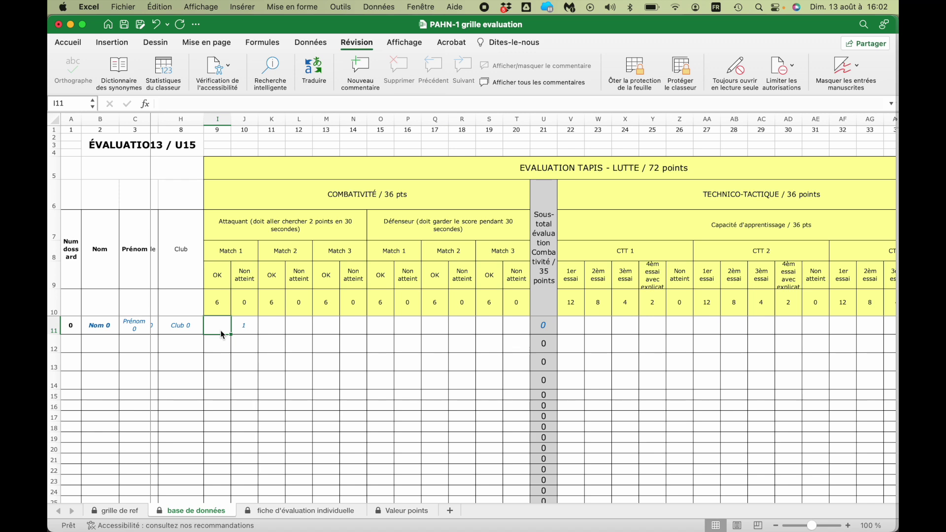
{"action": "left_click", "coordinate": [256, 361]}
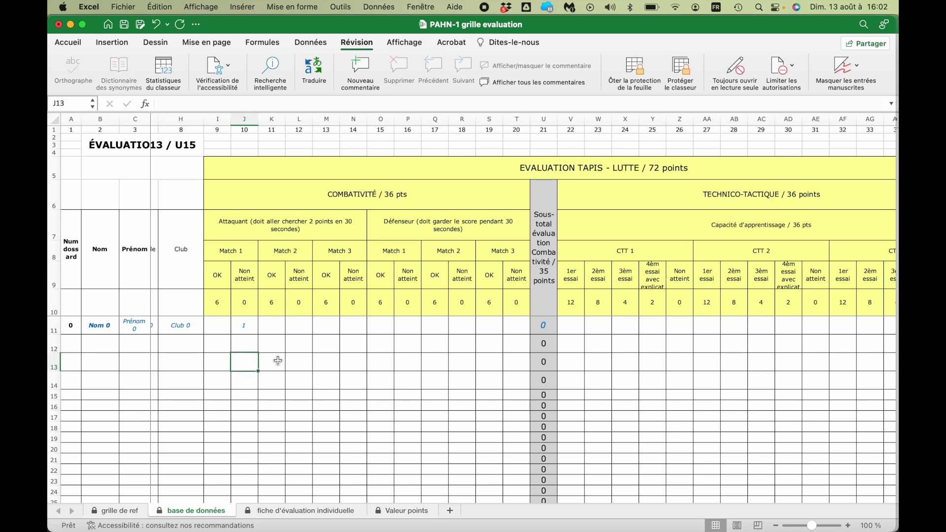
Enter 1 under OK for the attacker's Match 1 in row 11 and clear its Non atteint cell
{"action": "left_click", "coordinate": [219, 331]}
{"action": "type", "text": "1"}
{"action": "left_click", "coordinate": [246, 329]}
{"action": "key", "text": "Delete"}
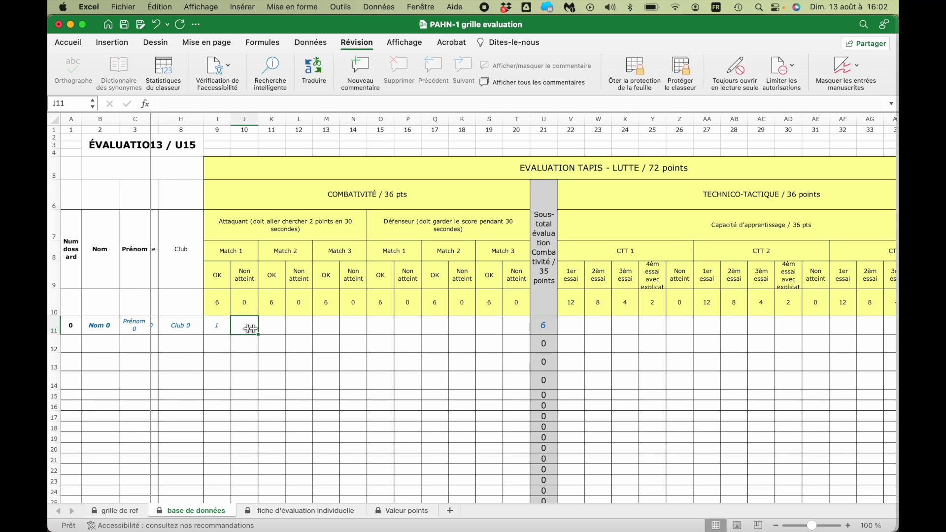
Enter 1 under Non atteint for the attacker's Match 2 and 1 under OK for Match 3 in row 11
{"action": "left_click", "coordinate": [299, 322]}
{"action": "type", "text": "1"}
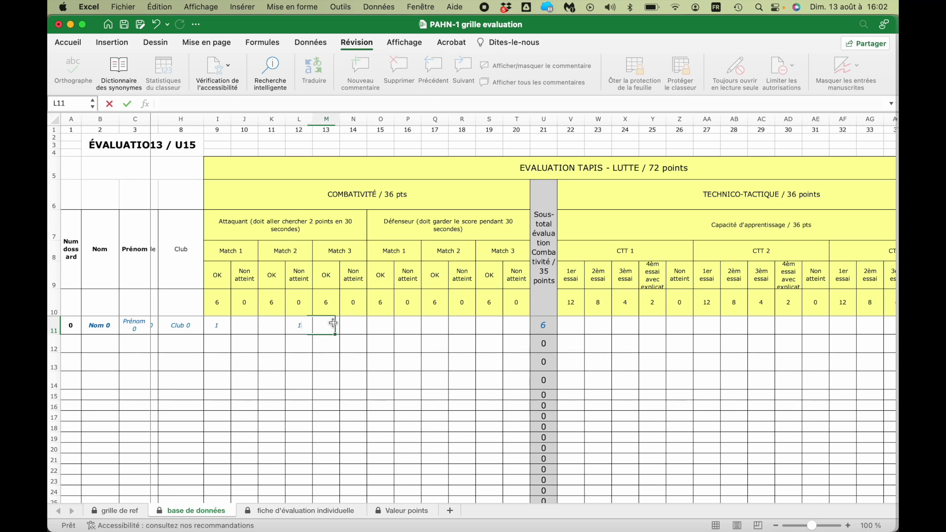
{"action": "left_click", "coordinate": [333, 324]}
{"action": "type", "text": "1"}
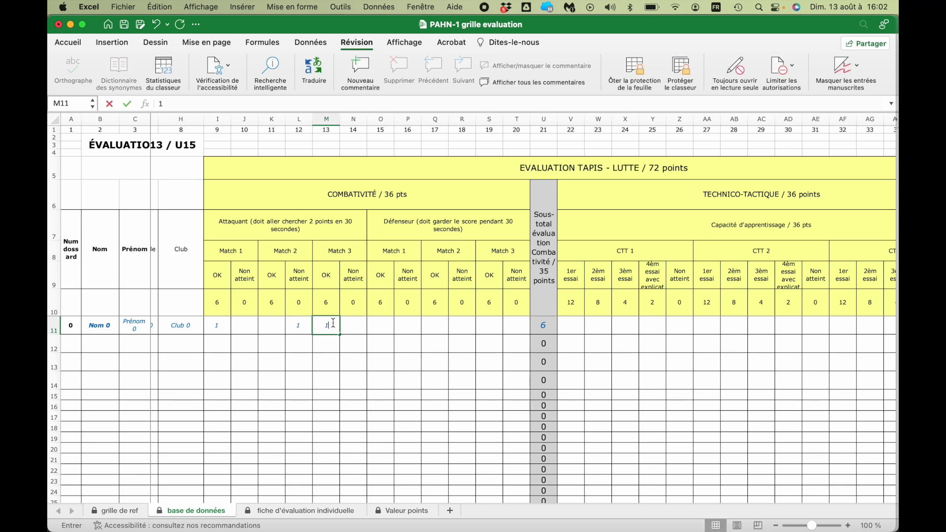
{"action": "left_click", "coordinate": [361, 346]}
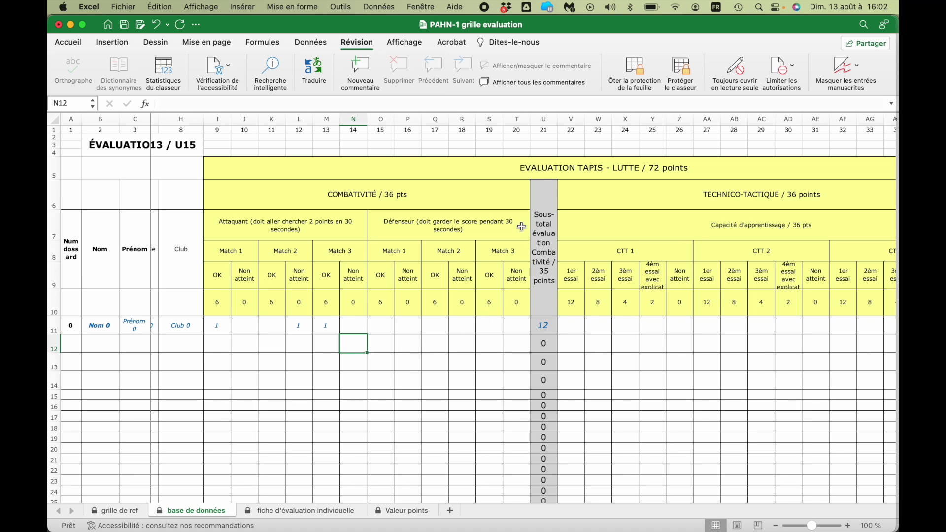
Record the defender's results in row 11 with 1 under OK for Matches 1 and 2 and under Non atteint for Match 3
{"action": "left_click", "coordinate": [384, 327]}
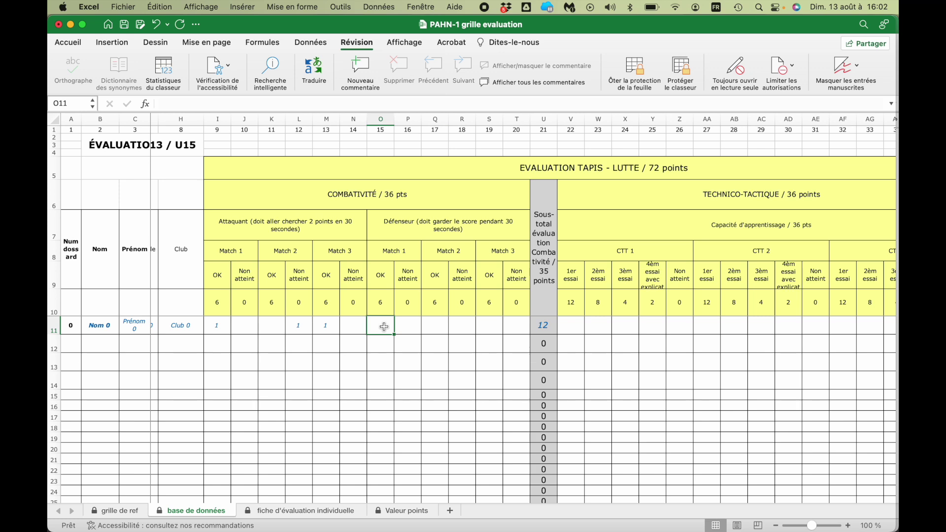
{"action": "type", "text": "1"}
{"action": "left_click", "coordinate": [401, 327]}
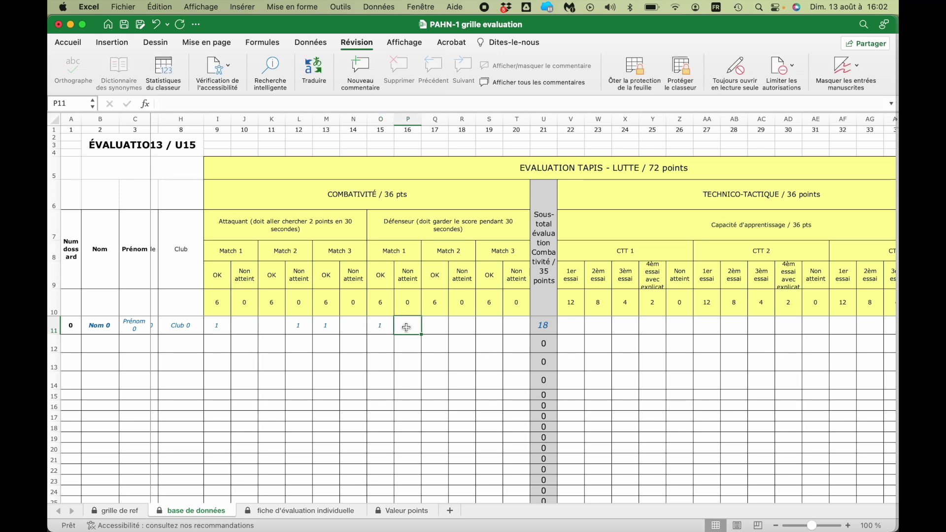
{"action": "left_click", "coordinate": [434, 328]}
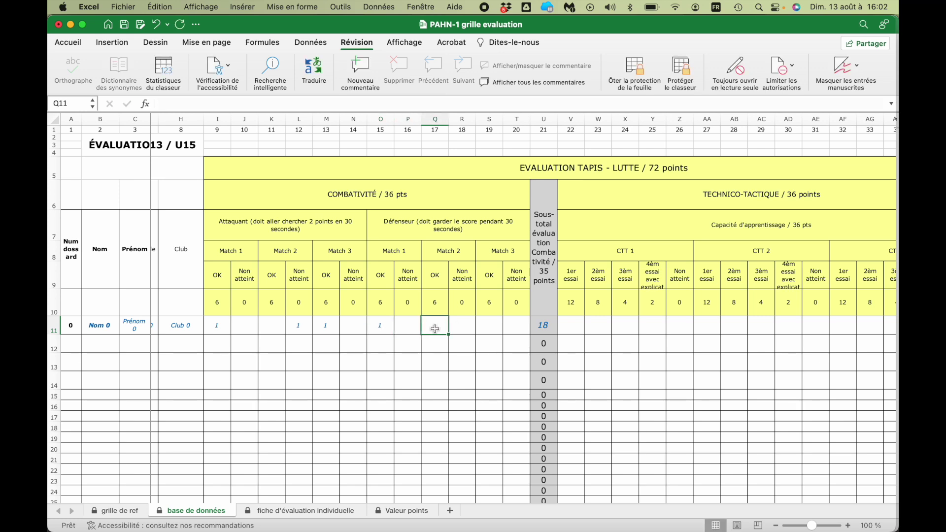
{"action": "type", "text": "1"}
{"action": "left_click", "coordinate": [484, 354]}
{"action": "left_click", "coordinate": [517, 330]}
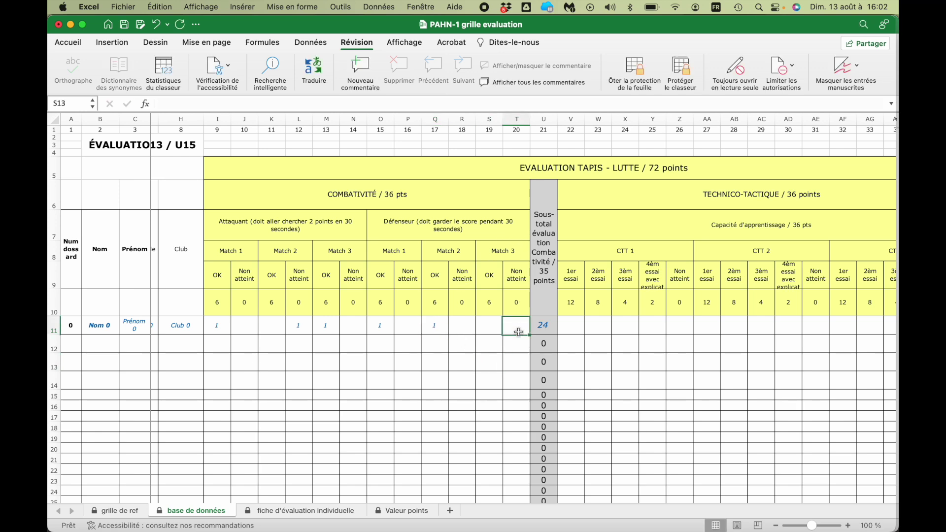
{"action": "type", "text": "1"}
{"action": "key", "text": "Return"}
{"action": "key", "text": "Return"}
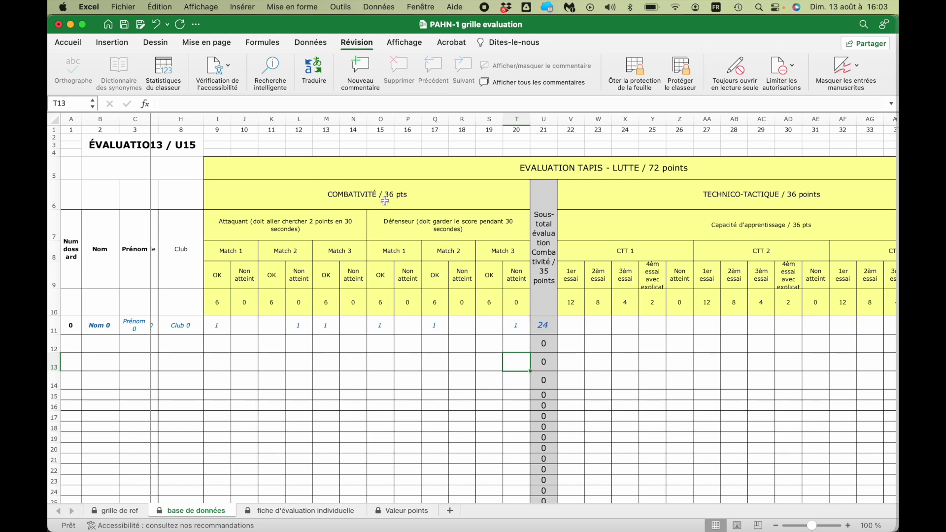
Enter 1 under 1er essai for CTT 1 in the technico-tactique section of row 11
{"action": "scroll", "coordinate": [338, 330], "scroll_direction": "right", "scroll_amount": 1}
{"action": "scroll", "coordinate": [338, 330], "scroll_direction": "right", "scroll_amount": 5}
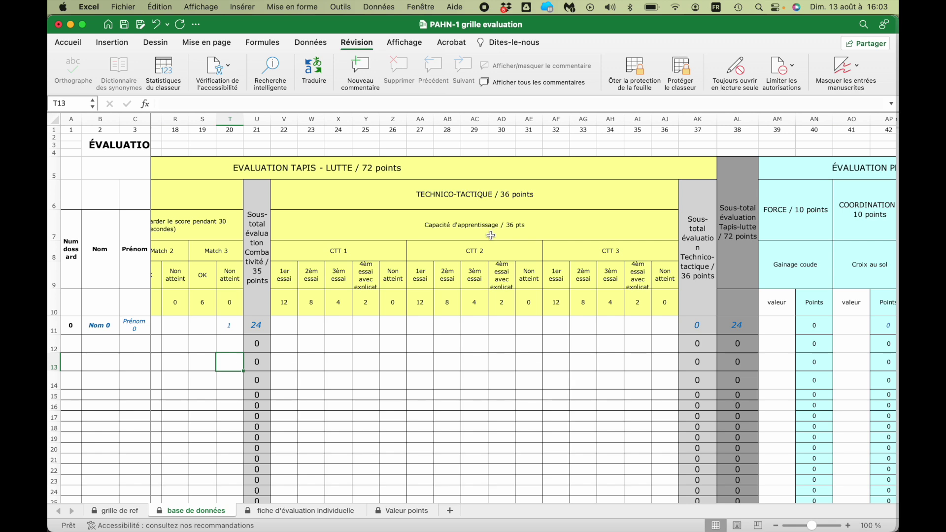
{"action": "scroll", "coordinate": [463, 246], "scroll_direction": "left", "scroll_amount": 3}
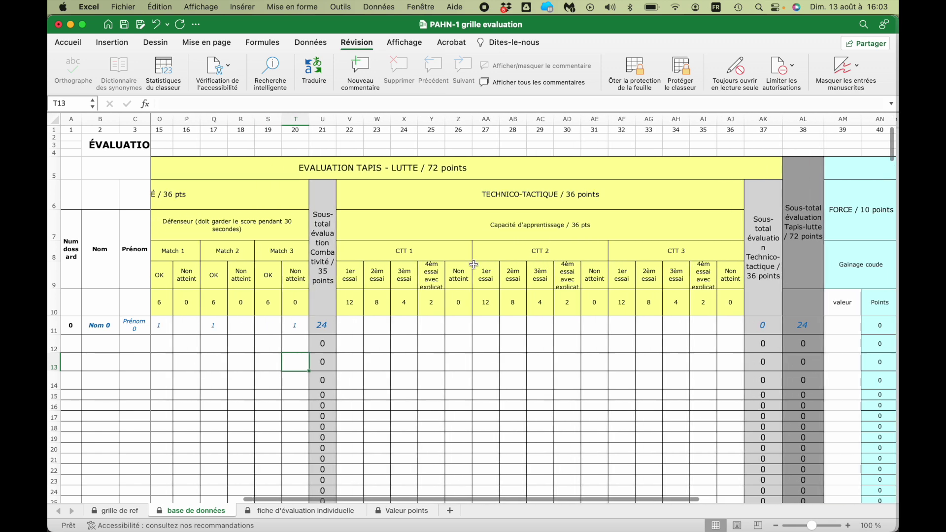
{"action": "scroll", "coordinate": [474, 264], "scroll_direction": "right", "scroll_amount": 2}
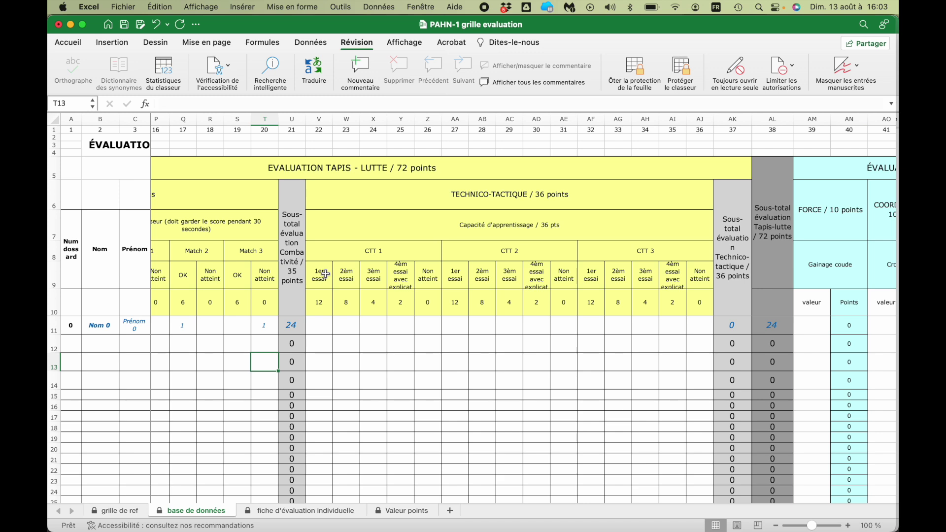
{"action": "left_click", "coordinate": [321, 325]}
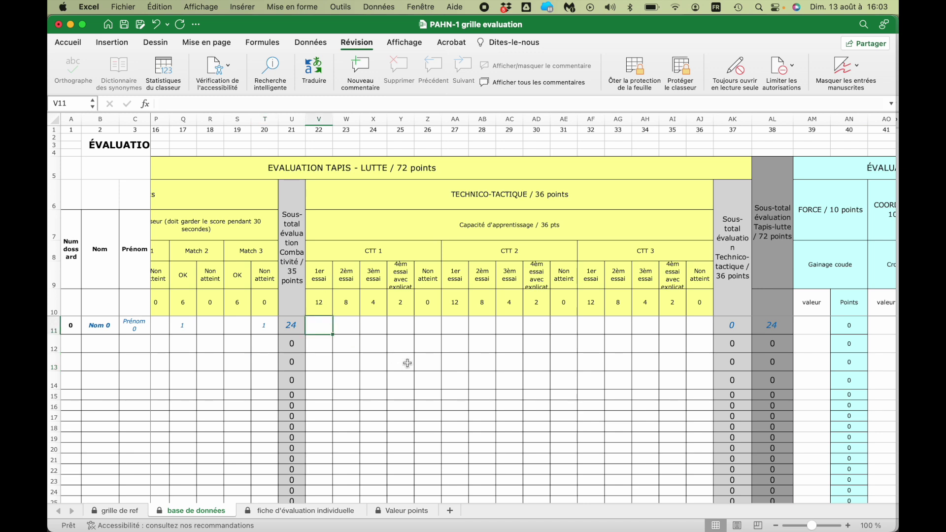
{"action": "type", "text": "1"}
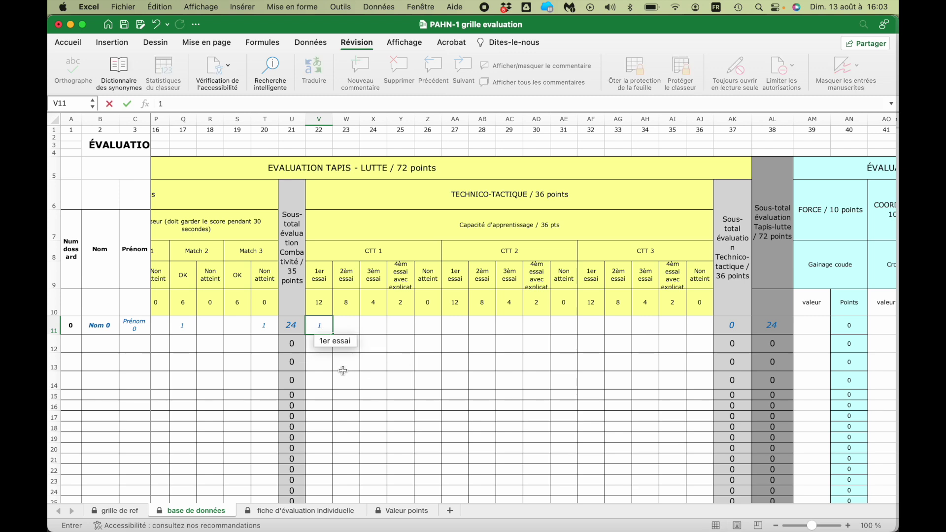
{"action": "left_click", "coordinate": [343, 370]}
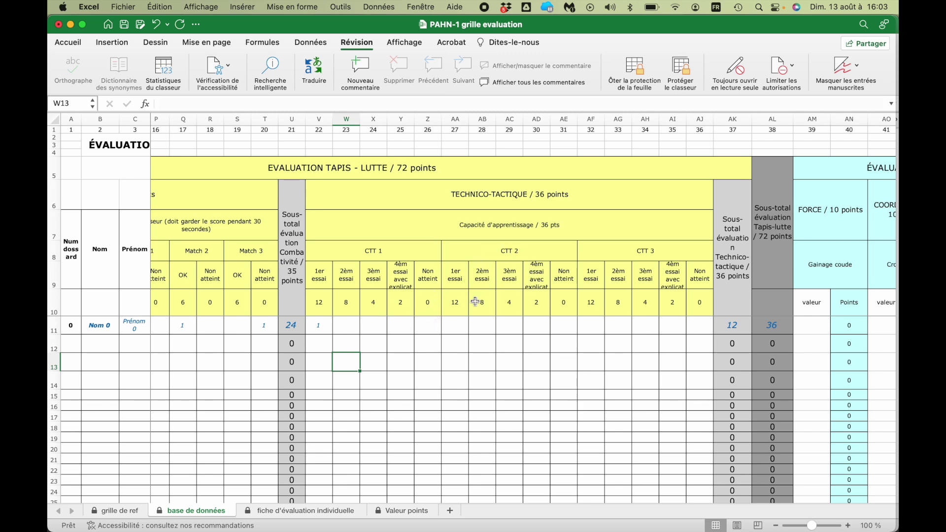
Enter 1 under 3èm essai for CTT 2 in row 11
{"action": "left_click", "coordinate": [458, 326]}
{"action": "key", "text": "Right"}
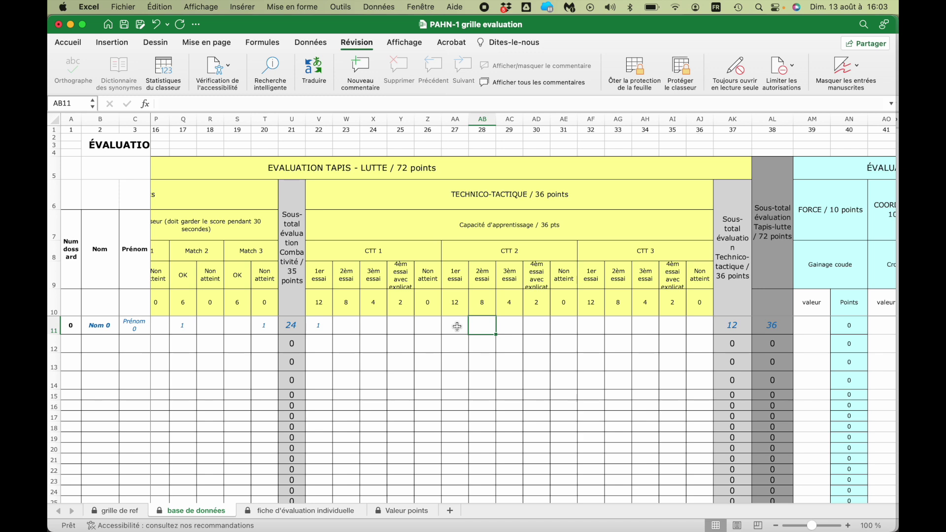
{"action": "key", "text": "Right"}
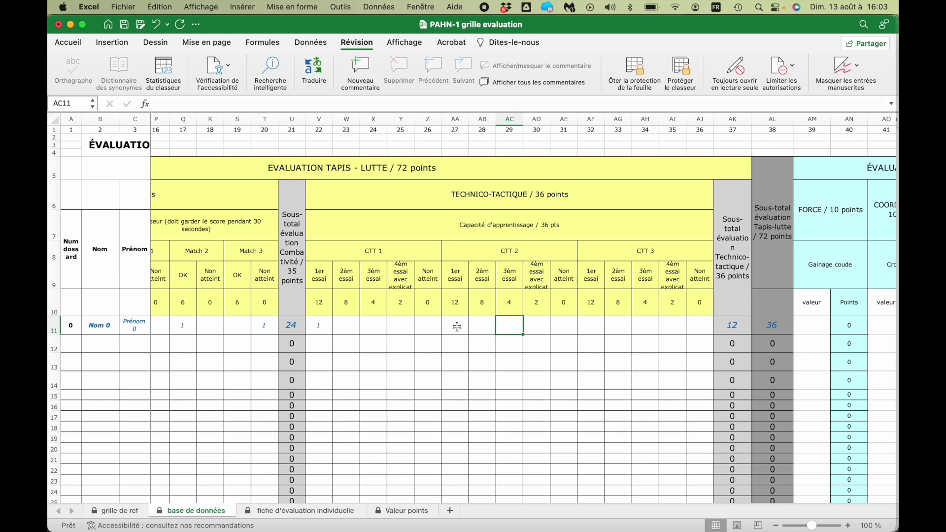
{"action": "type", "text": "1"}
{"action": "left_click", "coordinate": [557, 362]}
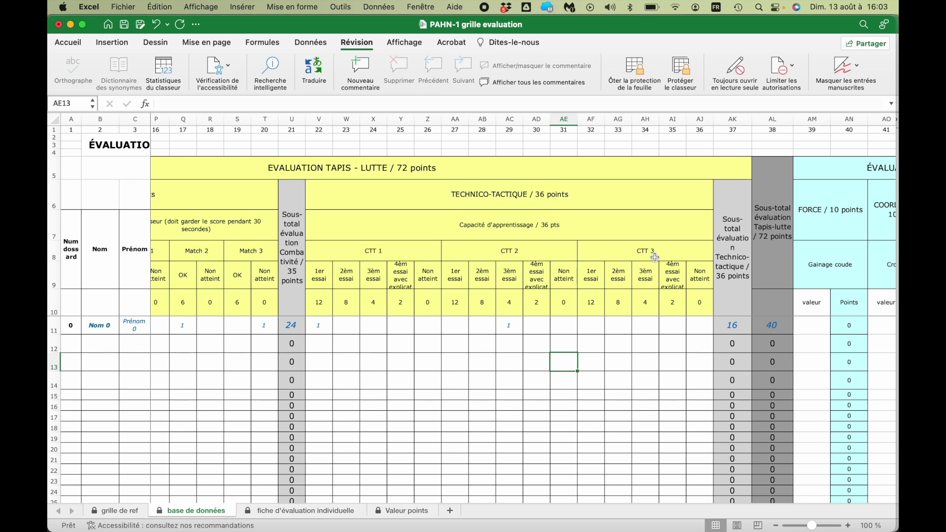
Enter 1 under the 4èm essai with explanation for CTT 3 in row 11
{"action": "left_click", "coordinate": [672, 324]}
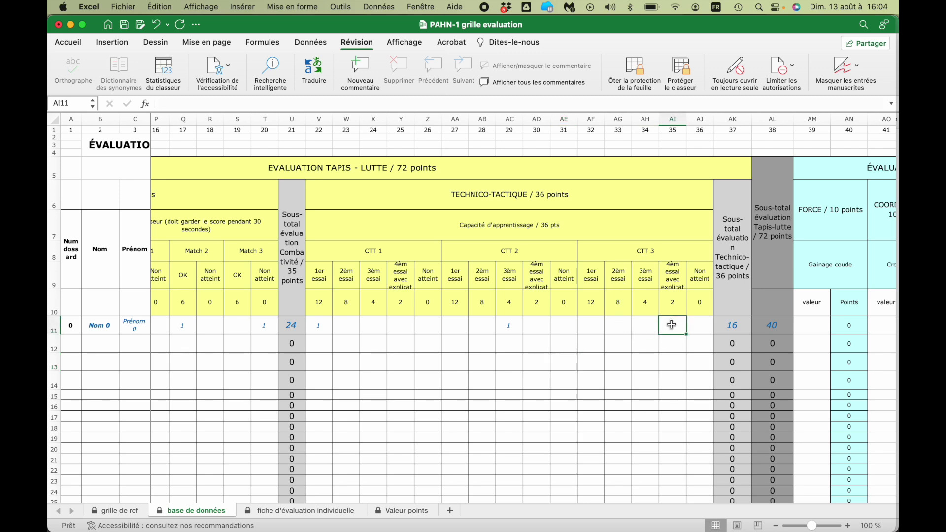
{"action": "type", "text": "1"}
{"action": "key", "text": "Return"}
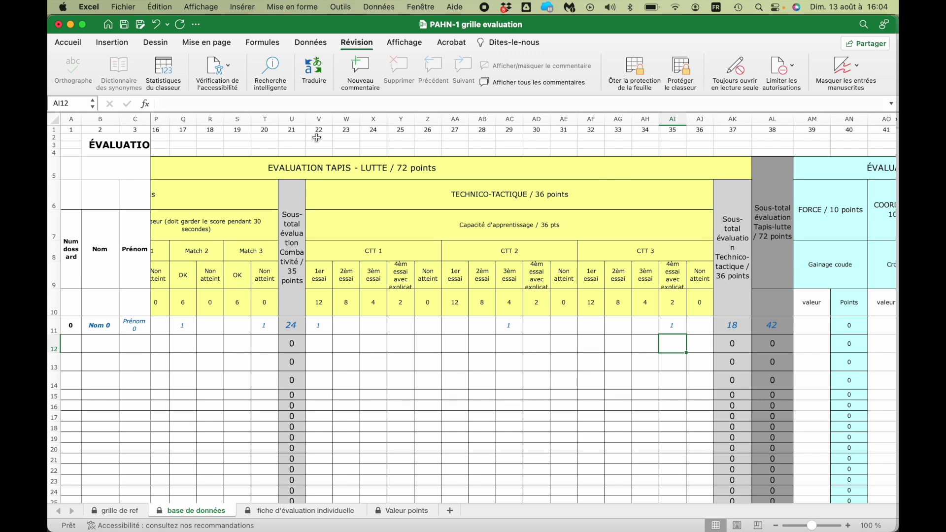
Examine the Tapis-lutte evaluation subtotal for the athlete in row 11
{"action": "left_click", "coordinate": [410, 170]}
{"action": "left_click", "coordinate": [777, 327]}
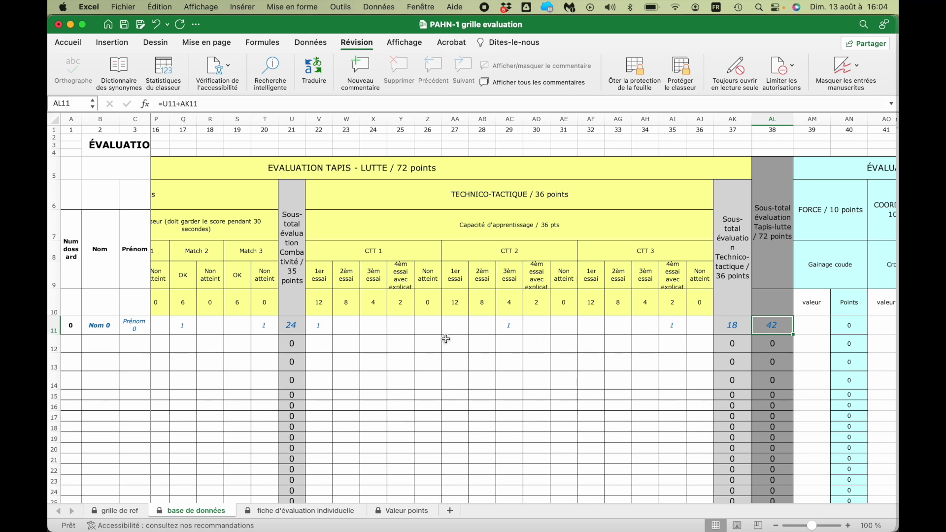
{"action": "left_click", "coordinate": [428, 326]}
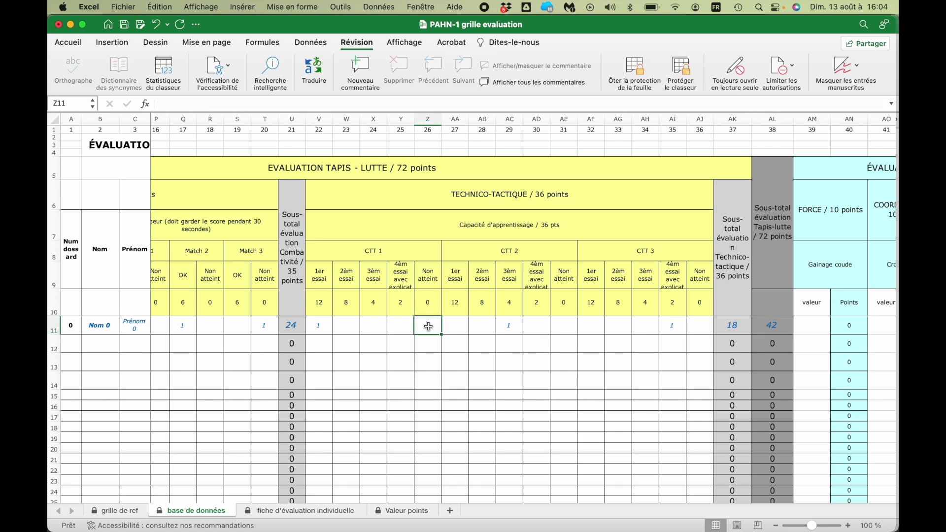
Try entering 8 and a replacement 1 under Non atteint for CTT 1 in row 11, and clear the cell
{"action": "type", "text": "8"}
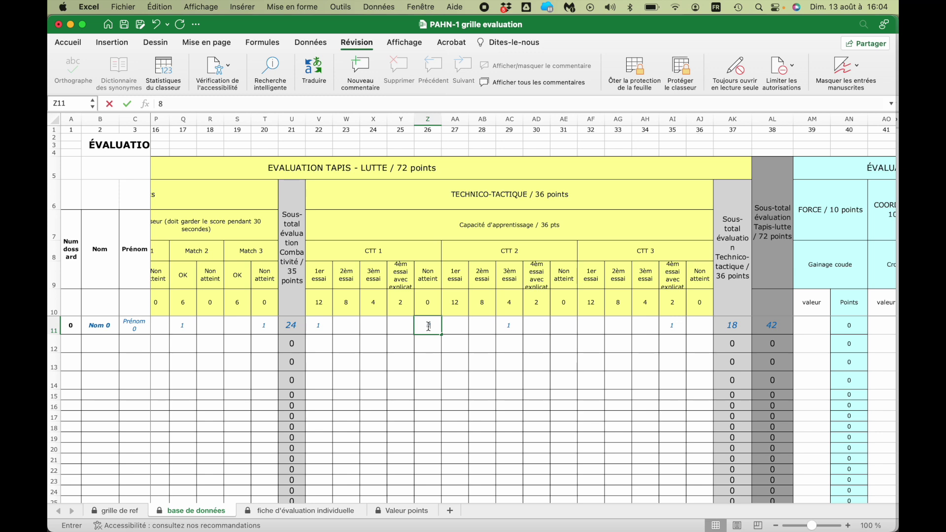
{"action": "key", "text": "Return"}
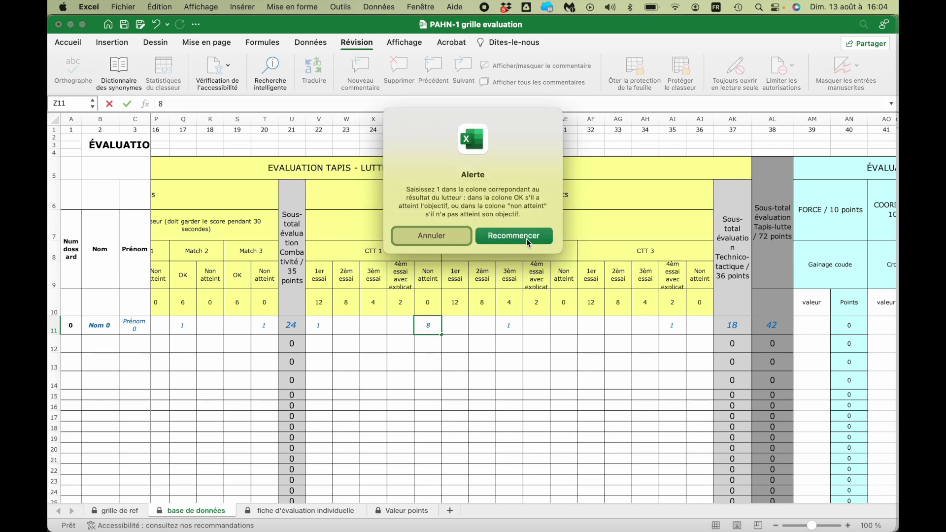
{"action": "left_click", "coordinate": [526, 238]}
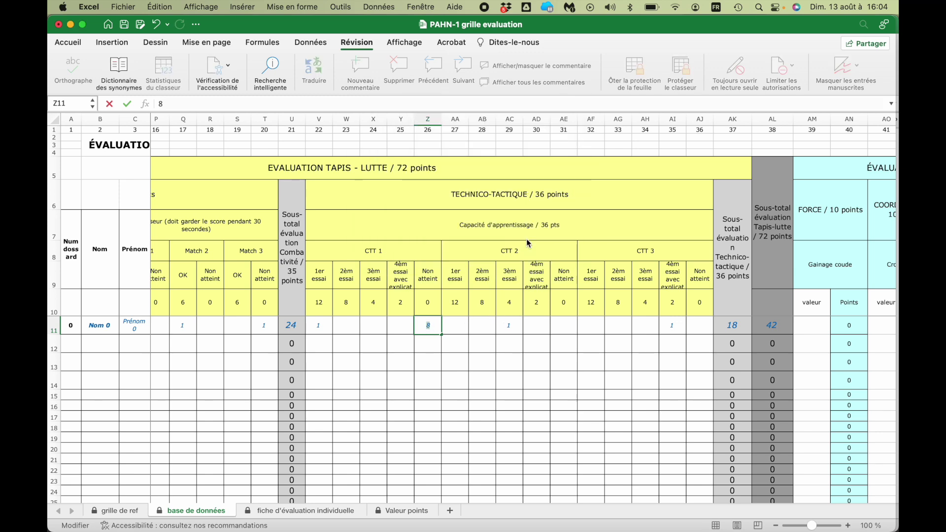
{"action": "type", "text": "1"}
{"action": "key", "text": "Escape"}
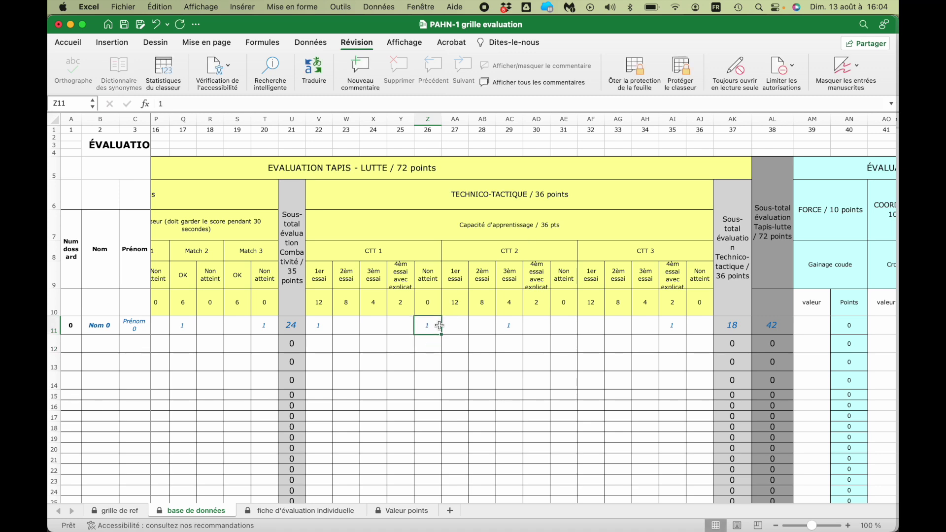
{"action": "key", "text": "Return"}
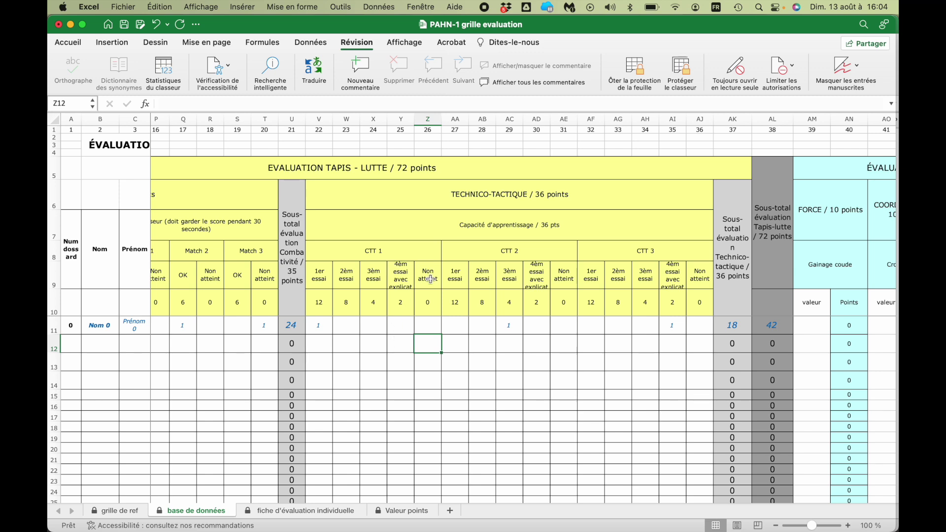
Enter an extra 1 under 3èm essai for CTT 1 in row 11, and delete it again
{"action": "left_click", "coordinate": [428, 331]}
{"action": "left_click", "coordinate": [385, 324]}
{"action": "type", "text": "1"}
{"action": "left_click", "coordinate": [380, 359]}
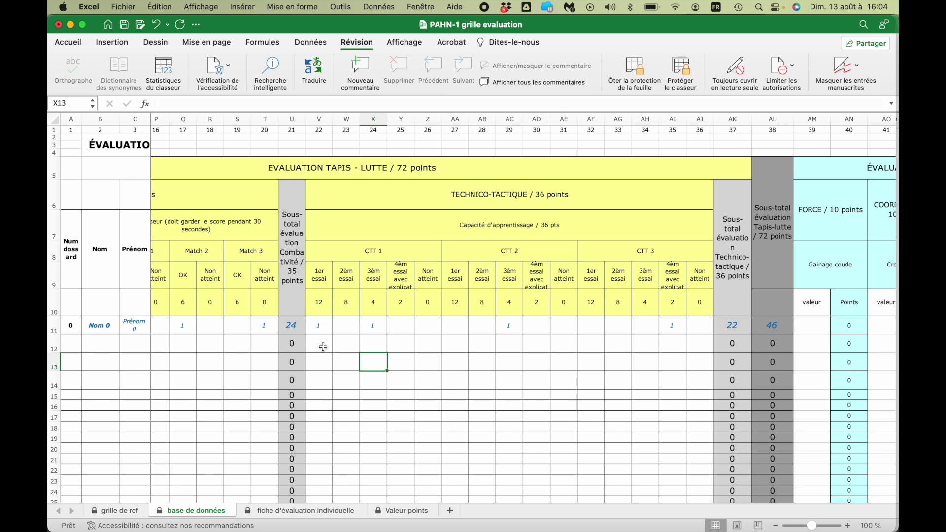
{"action": "left_click", "coordinate": [382, 330]}
{"action": "key", "text": "BackSpace"}
{"action": "key", "text": "Return"}
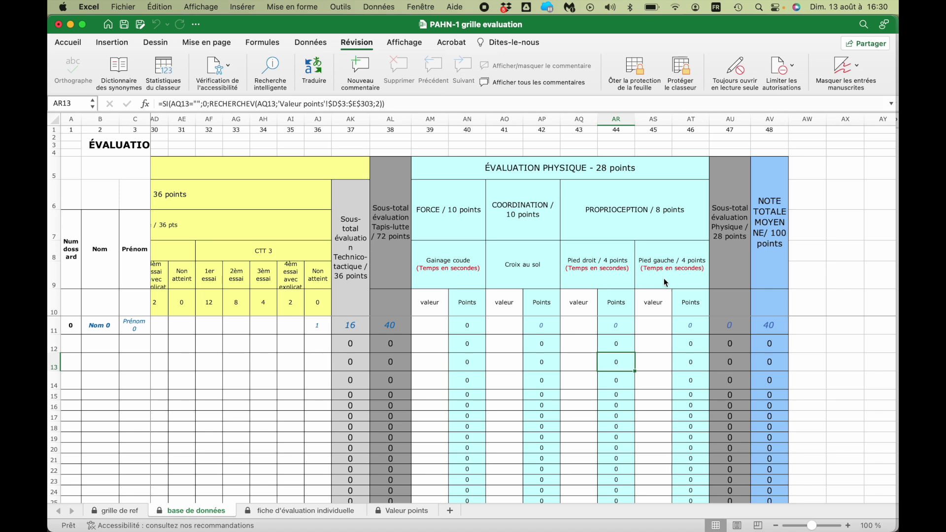
Examine the valeur and Points cells of the Évaluation physique section in rows 11 and 12
{"action": "left_click", "coordinate": [431, 331]}
{"action": "left_click", "coordinate": [501, 330]}
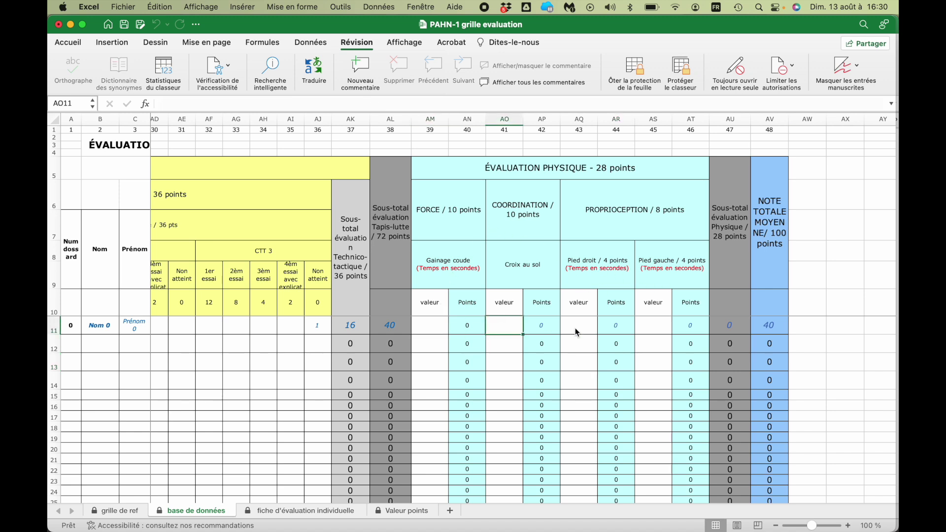
{"action": "left_click", "coordinate": [645, 327]}
{"action": "left_click", "coordinate": [472, 325]}
{"action": "left_click", "coordinate": [472, 345]}
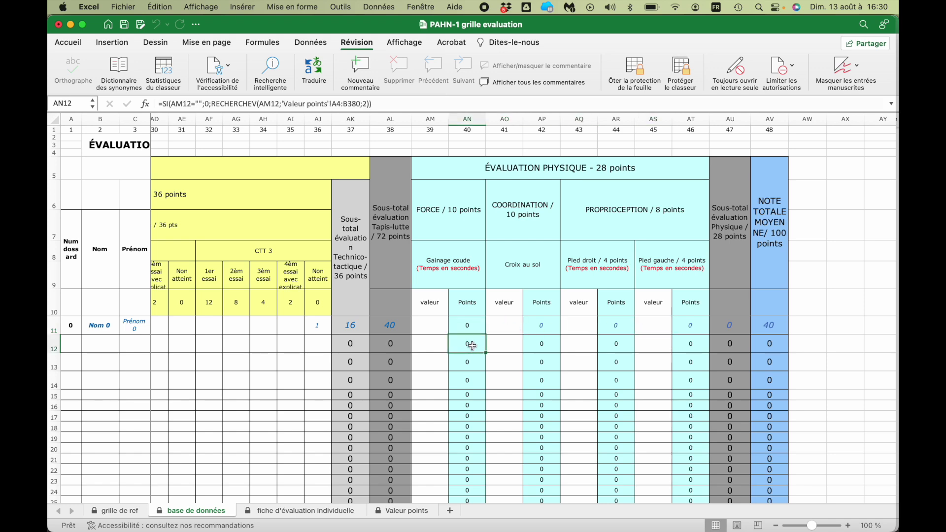
{"action": "double_click", "coordinate": [472, 345]}
{"action": "left_click", "coordinate": [492, 331]}
{"action": "left_click", "coordinate": [554, 348]}
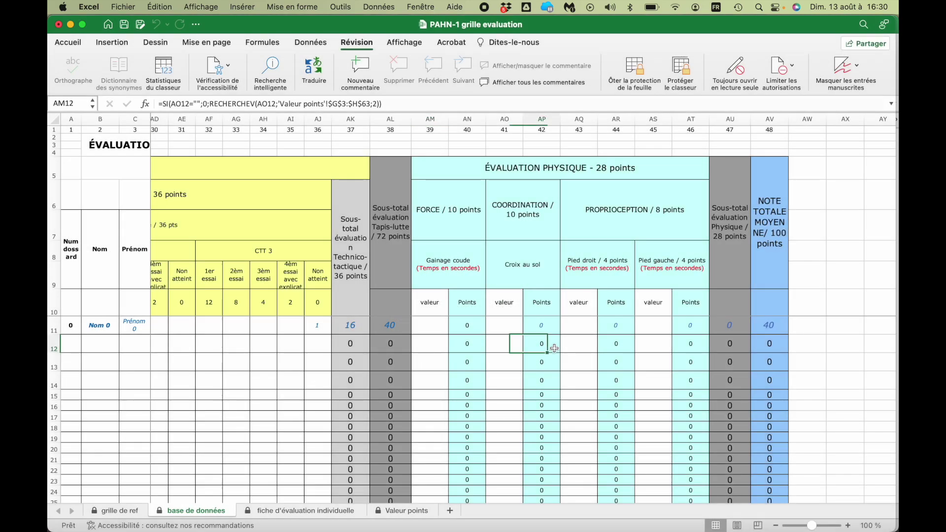
{"action": "double_click", "coordinate": [504, 343]}
{"action": "left_click", "coordinate": [536, 331]}
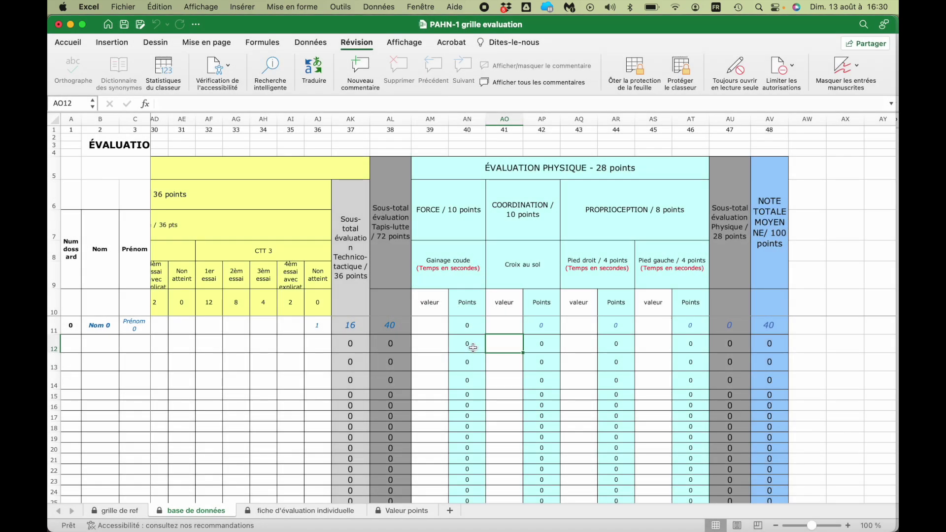
Enter 120 as the Gainage coude valeur in row 11, and replace it with 300
{"action": "left_click", "coordinate": [441, 325]}
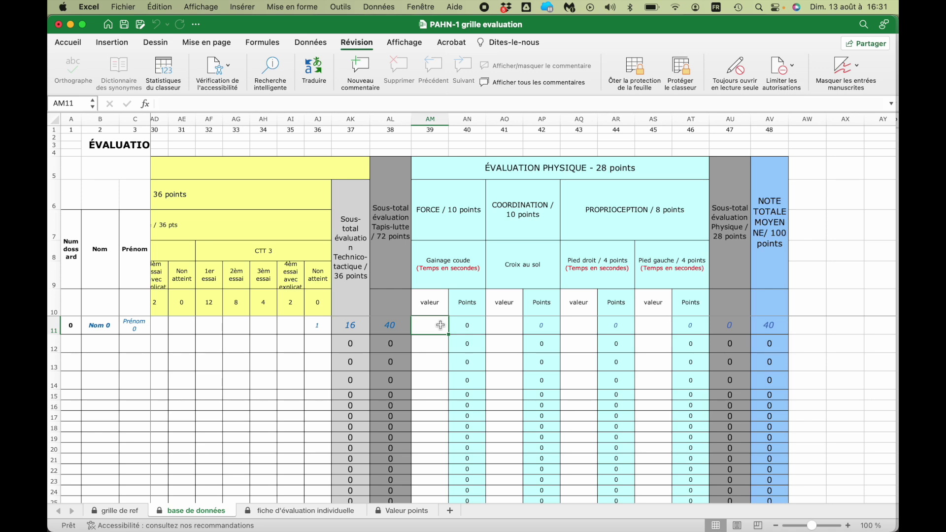
{"action": "type", "text": "120"}
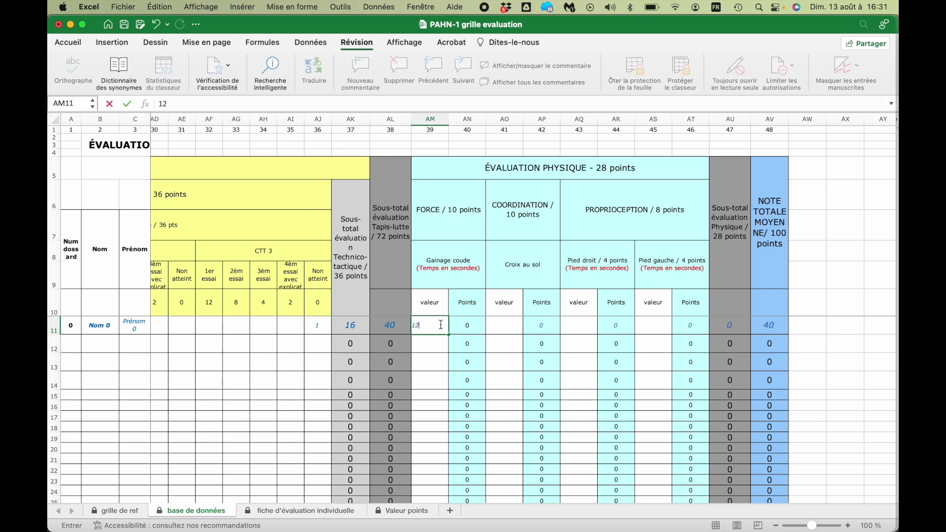
{"action": "left_click", "coordinate": [441, 325]}
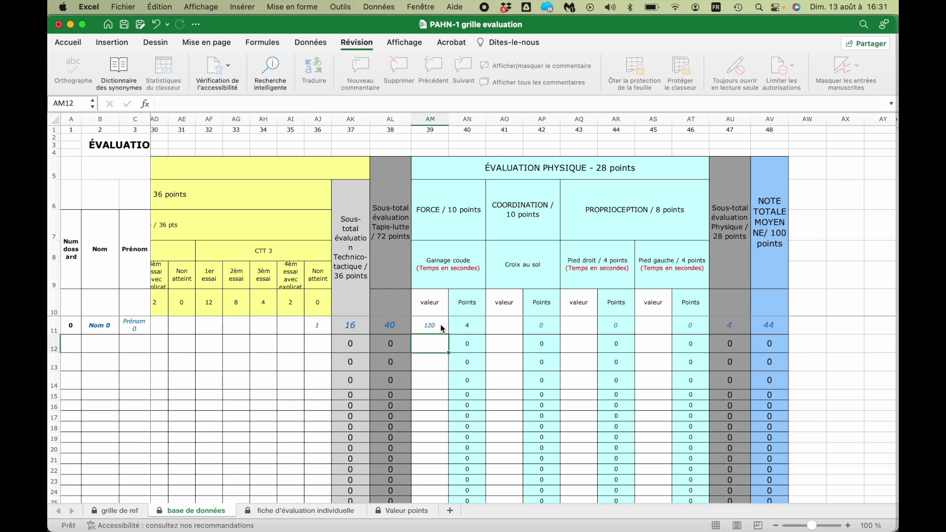
{"action": "type", "text": "300"}
{"action": "key", "text": "Return"}
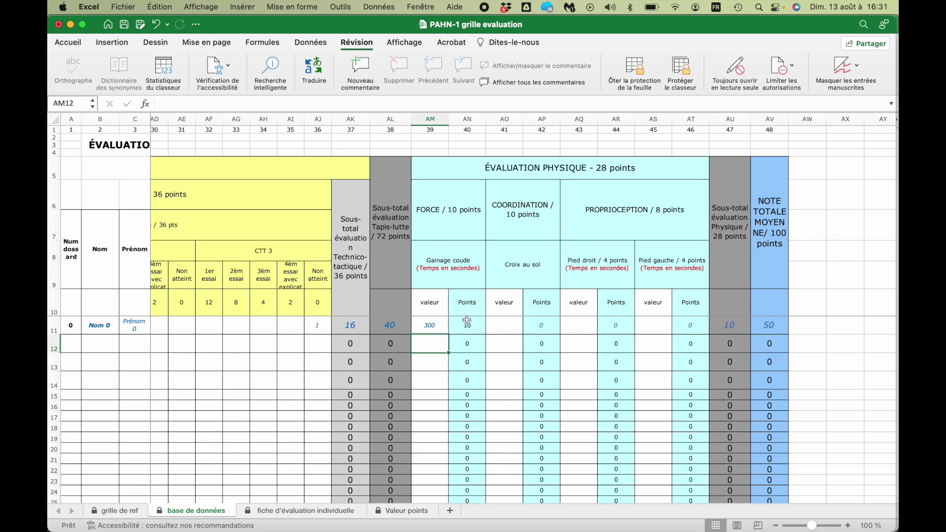
{"action": "left_click", "coordinate": [434, 326]}
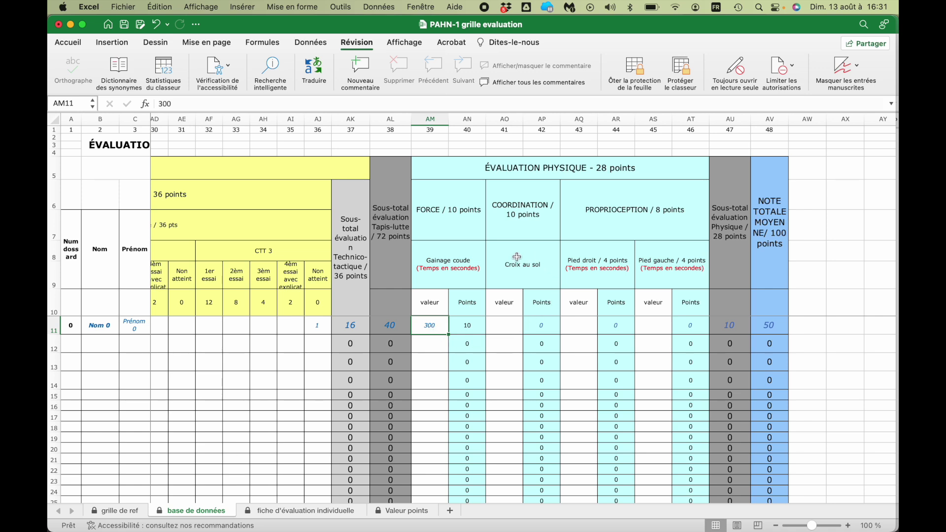
Enter 35 as the Croix au sol valeur in row 11
{"action": "left_click", "coordinate": [506, 329]}
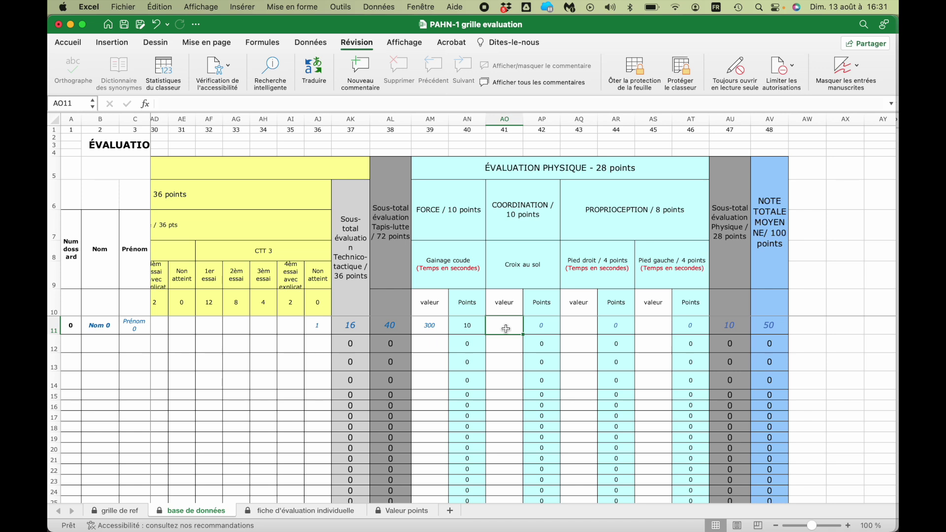
{"action": "type", "text": "35"}
{"action": "key", "text": "Return"}
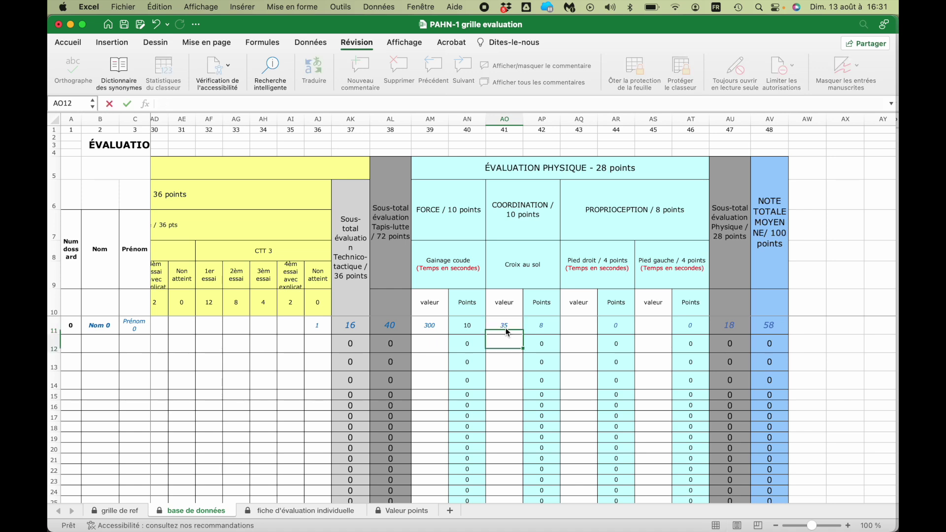
{"action": "left_click", "coordinate": [505, 327]}
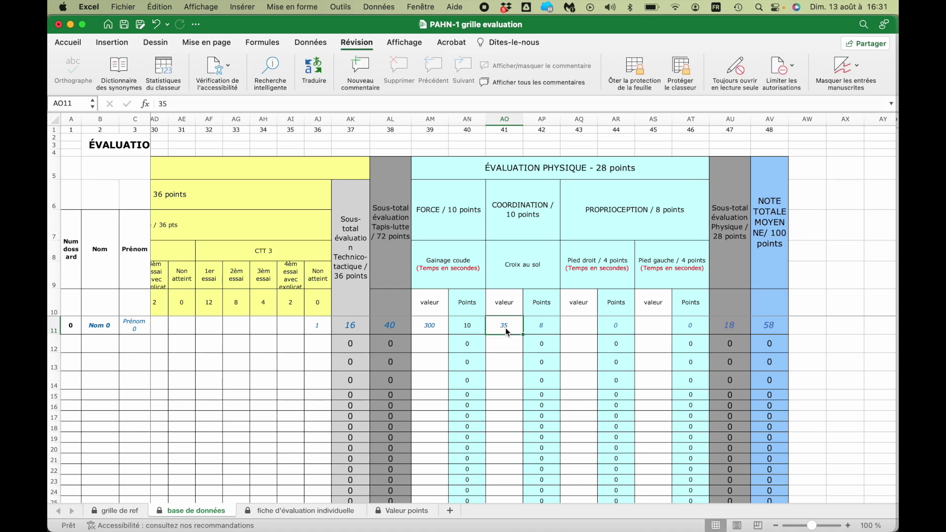
Enter proprioception values of 90 for Pied droit and 64 for Pied gauche in row 11, and check the overall score
{"action": "left_click", "coordinate": [581, 331]}
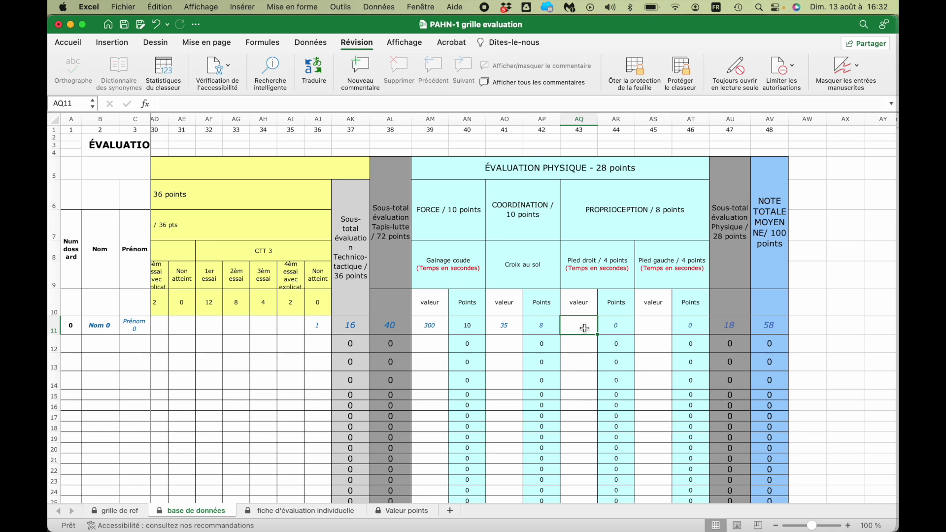
{"action": "type", "text": "90"}
{"action": "left_click", "coordinate": [657, 324]}
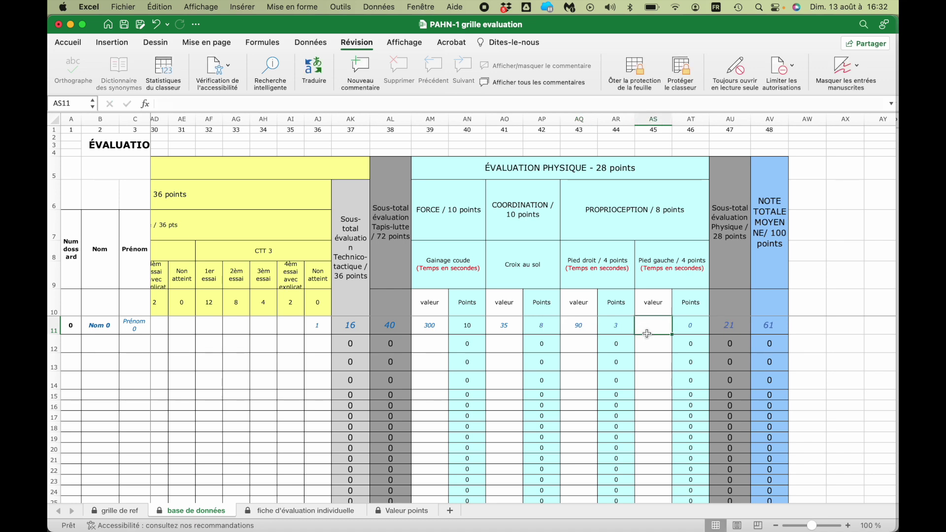
{"action": "type", "text": "64"}
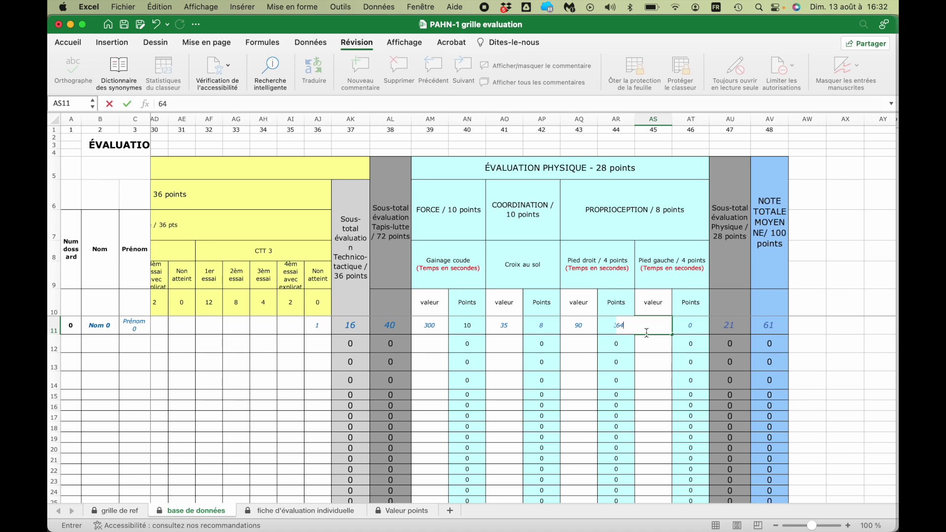
{"action": "key", "text": "Return"}
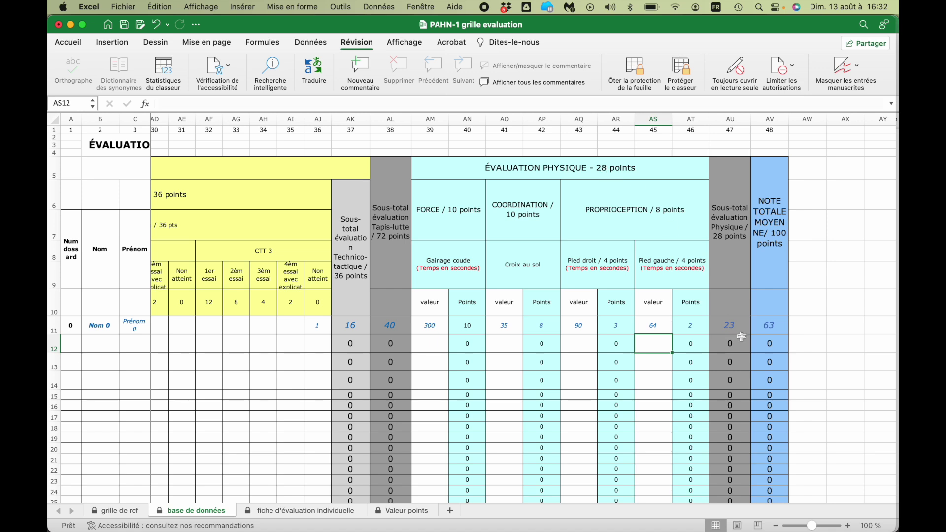
{"action": "left_click", "coordinate": [771, 327]}
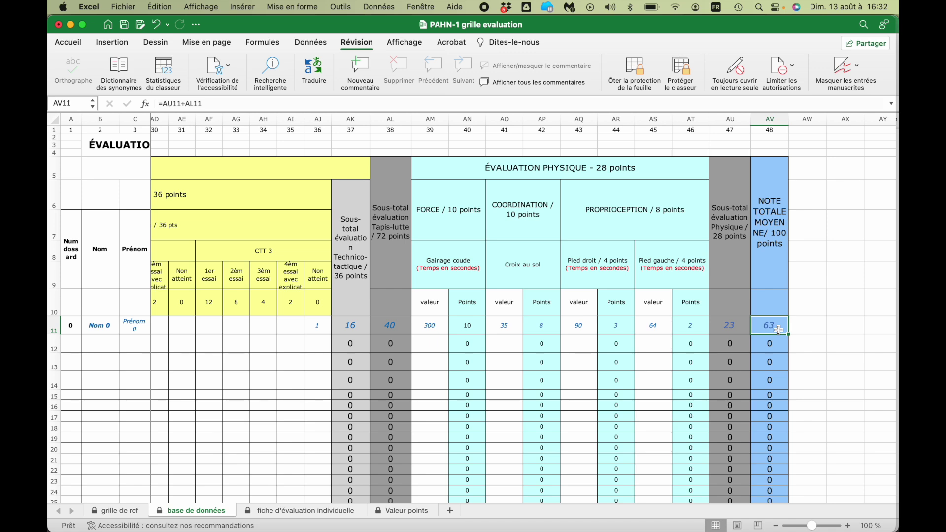
Add a second athlete in row 12 with bib number 1, Nom 1 and Prénom 1
{"action": "key", "text": "Home"}
{"action": "left_click", "coordinate": [73, 345]}
{"action": "type", "text": "1"}
{"action": "key", "text": "Return"}
{"action": "key", "text": "Up"}
{"action": "key", "text": "Right"}
{"action": "type", "text": "Nom 1"}
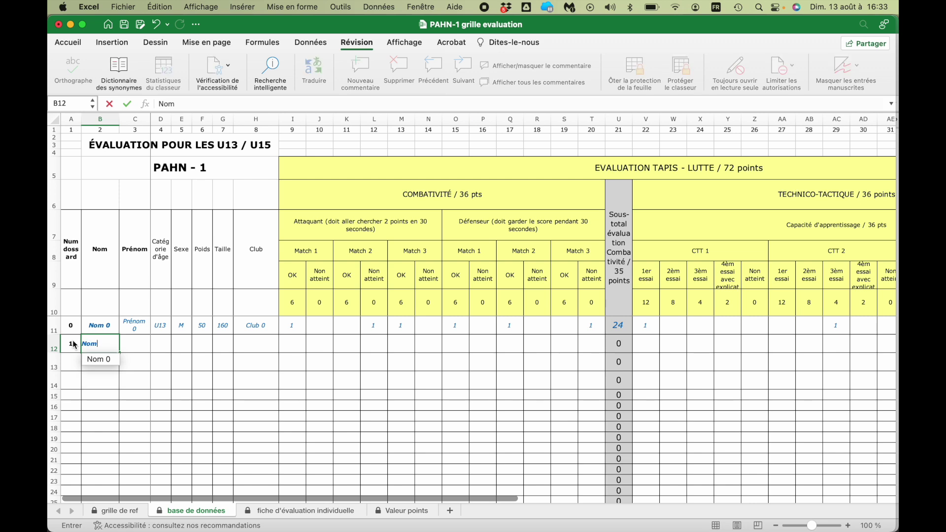
{"action": "key", "text": "Tab"}
{"action": "type", "text": "P"}
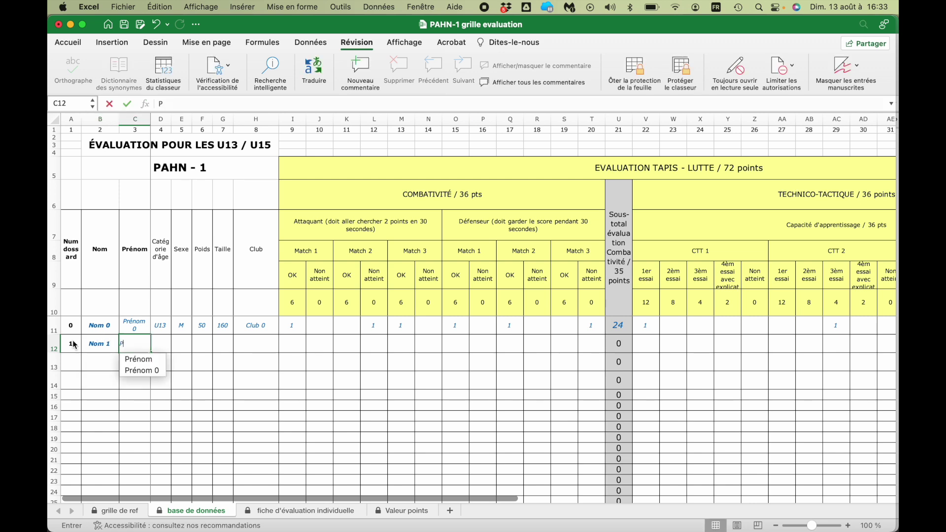
{"action": "type", "text": "rénom 1"}
{"action": "key", "text": "Tab"}
Enter 1 under Non atteint for Attaquant matches 1, 2 and 3 in row 12
{"action": "key", "text": "Tab"}
{"action": "key", "text": "Tab"}
{"action": "key", "text": "Tab"}
{"action": "key", "text": "Tab"}
{"action": "key", "text": "Tab"}
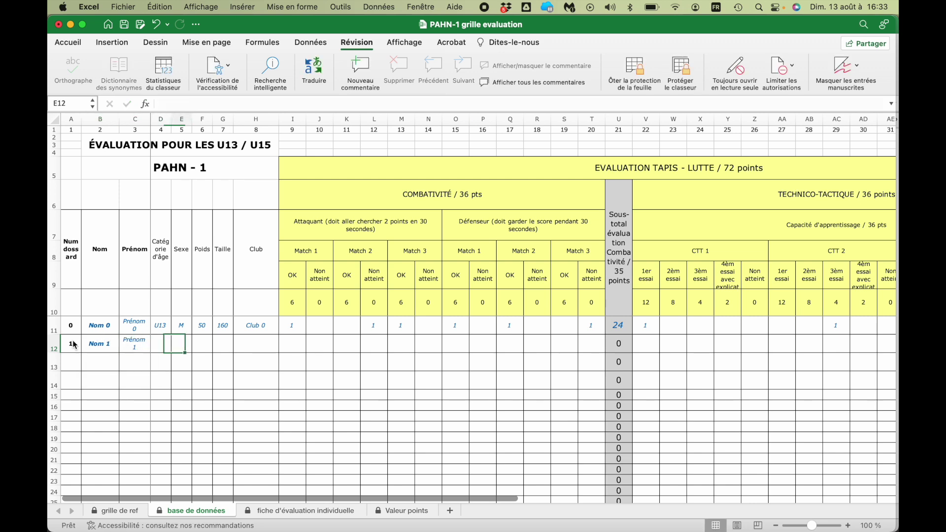
{"action": "key", "text": "Tab"}
{"action": "type", "text": "1"}
{"action": "key", "text": "Tab"}
{"action": "key", "text": "Tab"}
{"action": "type", "text": "1"}
{"action": "key", "text": "Tab"}
{"action": "key", "text": "Tab"}
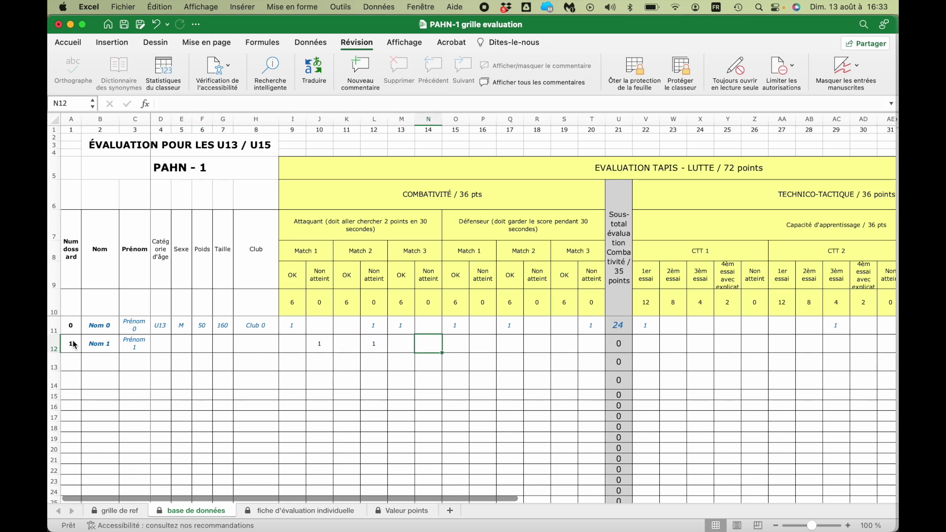
{"action": "type", "text": "1"}
{"action": "key", "text": "Tab"}
Enter 1 under OK for Défenseur matches 1, 2 and 3 in row 12
{"action": "type", "text": "1"}
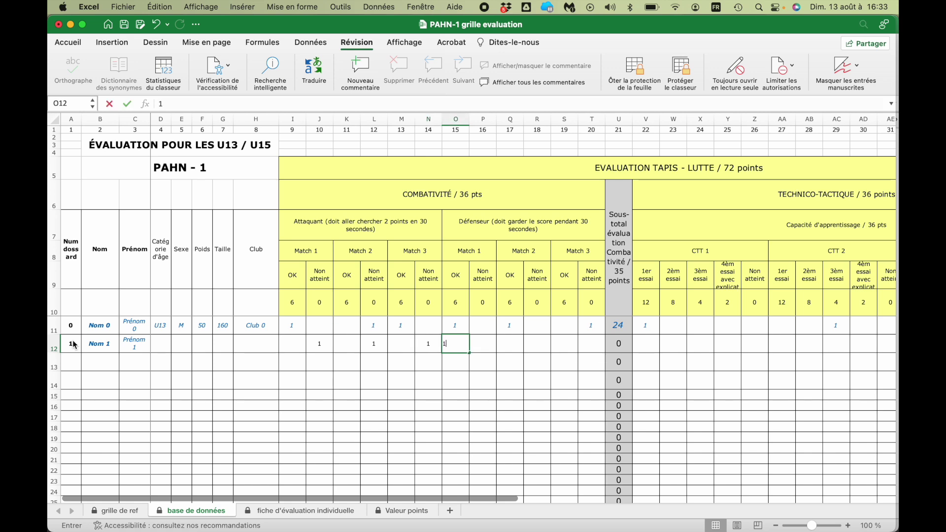
{"action": "key", "text": "Tab"}
{"action": "key", "text": "Tab"}
{"action": "type", "text": "1"}
{"action": "key", "text": "Tab"}
{"action": "key", "text": "Tab"}
{"action": "type", "text": "1"}
{"action": "key", "text": "Tab"}
Enter 1 under 2èm essai for CTT 1, CTT 2 and CTT 3 in row 12
{"action": "key", "text": "Tab"}
{"action": "key", "text": "Tab"}
{"action": "key", "text": "Tab"}
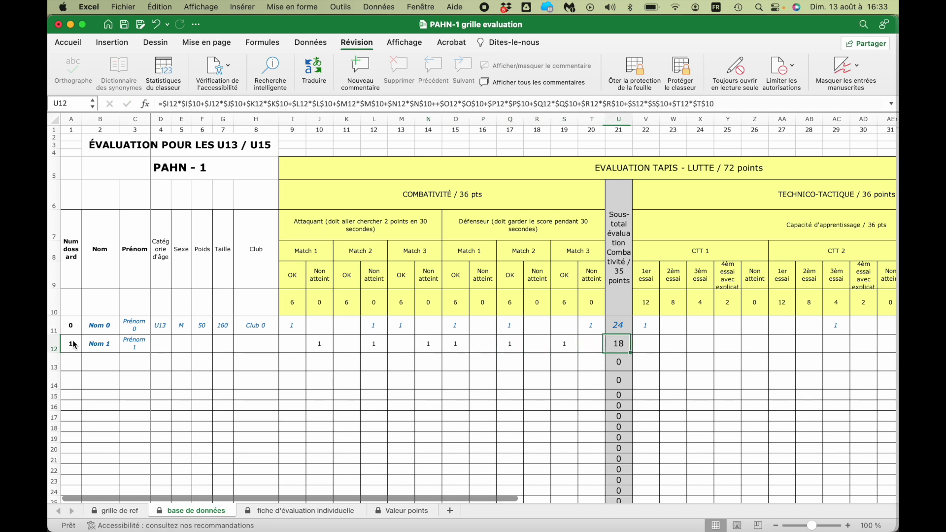
{"action": "type", "text": "1"}
{"action": "key", "text": "Tab"}
{"action": "key", "text": "Tab"}
{"action": "key", "text": "Tab"}
{"action": "key", "text": "Tab"}
{"action": "key", "text": "Tab"}
{"action": "type", "text": "1"}
{"action": "key", "text": "Tab"}
{"action": "key", "text": "Tab"}
{"action": "key", "text": "Tab"}
{"action": "key", "text": "Tab"}
{"action": "key", "text": "Tab"}
{"action": "type", "text": "1"}
{"action": "key", "text": "Tab"}
Enter 60 as the Gainage coude valeur and 27 as the Croix au sol valeur in row 12
{"action": "key", "text": "Tab"}
{"action": "key", "text": "Tab"}
{"action": "key", "text": "Tab"}
{"action": "key", "text": "Tab"}
{"action": "key", "text": "Tab"}
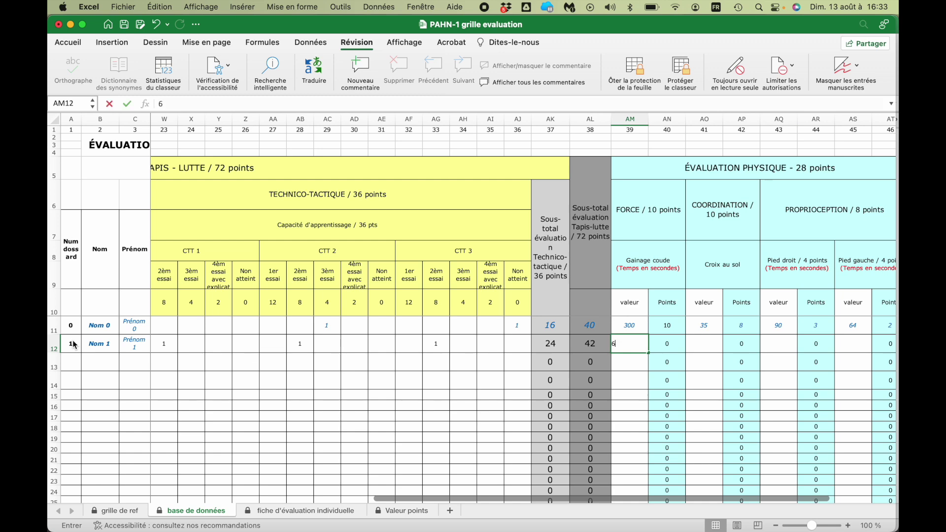
{"action": "type", "text": "60"}
{"action": "key", "text": "Tab"}
{"action": "key", "text": "Tab"}
{"action": "key", "text": "Tab"}
{"action": "key", "text": "Tab"}
{"action": "key", "text": "shift+Tab"}
{"action": "key", "text": "shift+Tab"}
{"action": "type", "text": "27"}
{"action": "key", "text": "Tab"}
Enter 90 for both Pied droit and Pied gauche in row 12, and check the overall score
{"action": "key", "text": "Tab"}
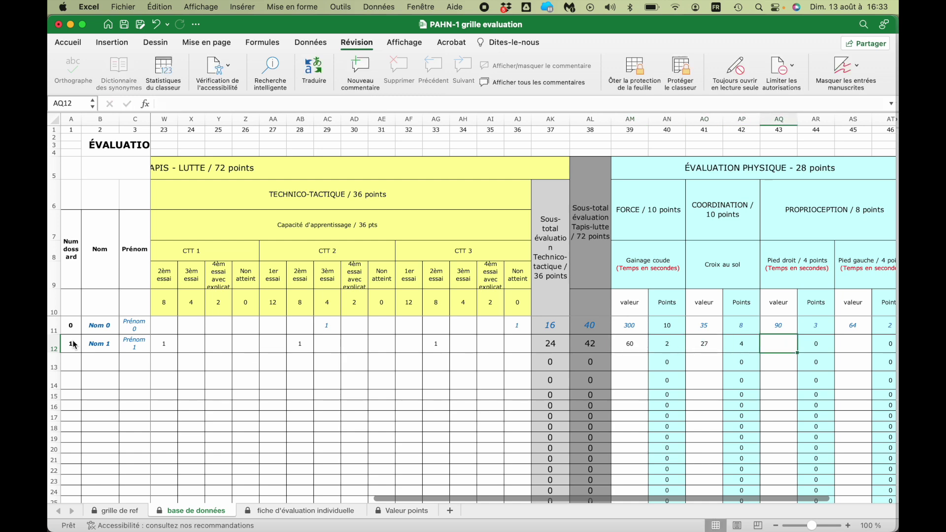
{"action": "type", "text": "90"}
{"action": "key", "text": "Tab"}
{"action": "key", "text": "Tab"}
{"action": "type", "text": "90"}
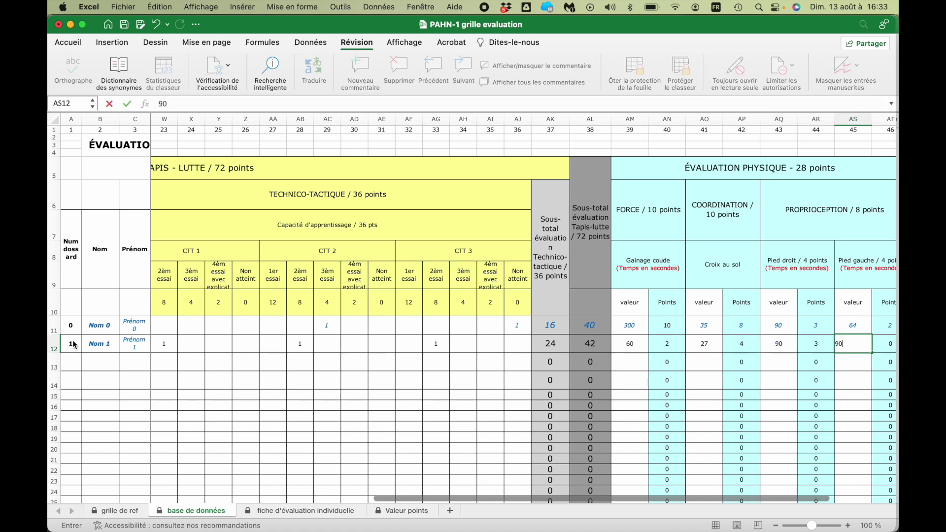
{"action": "key", "text": "Tab"}
{"action": "key", "text": "Tab"}
{"action": "key", "text": "Tab"}
{"action": "key", "text": "Tab"}
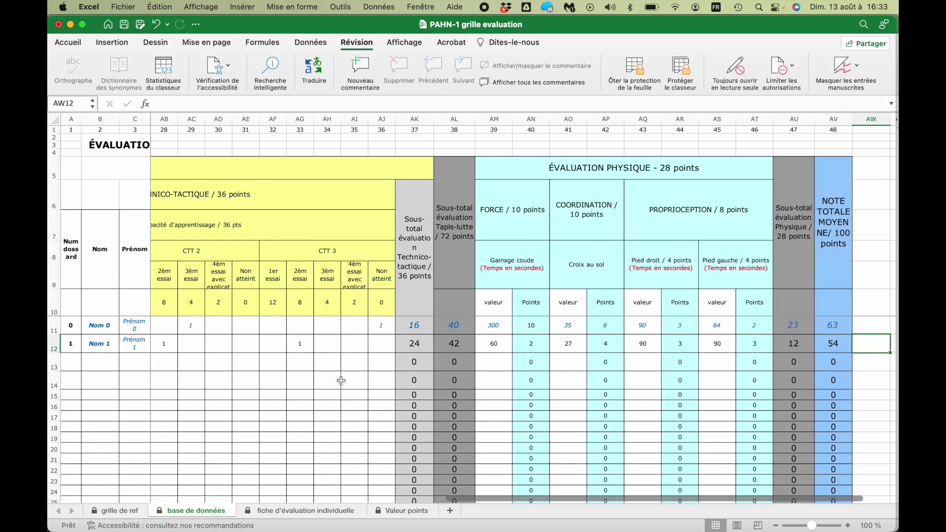
{"action": "key", "text": "Left"}
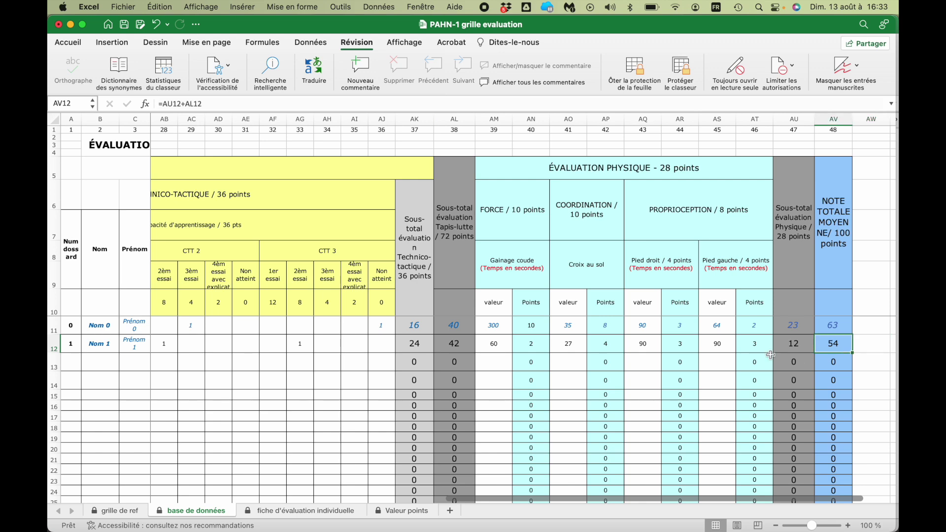
Enter the Num dossard values 2, 3 and 4 in rows 13 to 15 of the base de données sheet
{"action": "scroll", "coordinate": [683, 345], "scroll_direction": "right", "scroll_amount": 3}
{"action": "scroll", "coordinate": [706, 348], "scroll_direction": "left", "scroll_amount": 3}
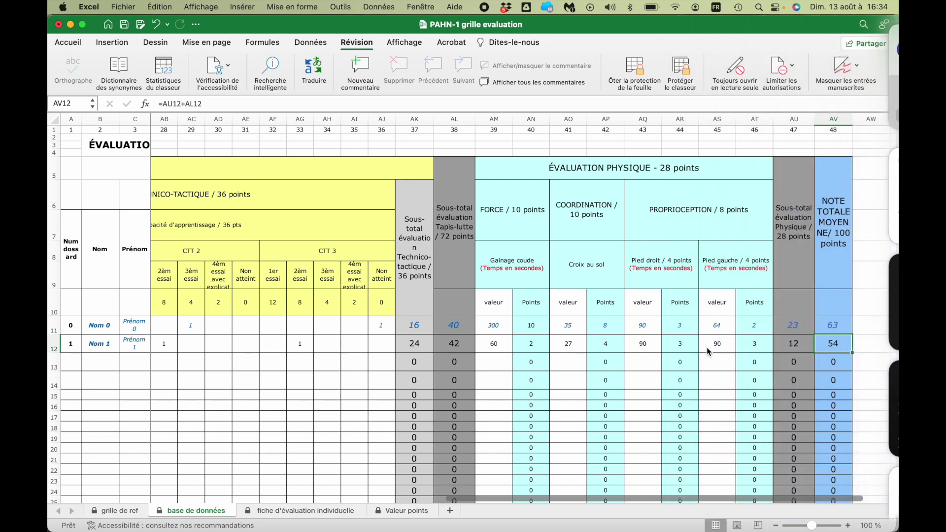
{"action": "scroll", "coordinate": [489, 370], "scroll_direction": "left", "scroll_amount": 15}
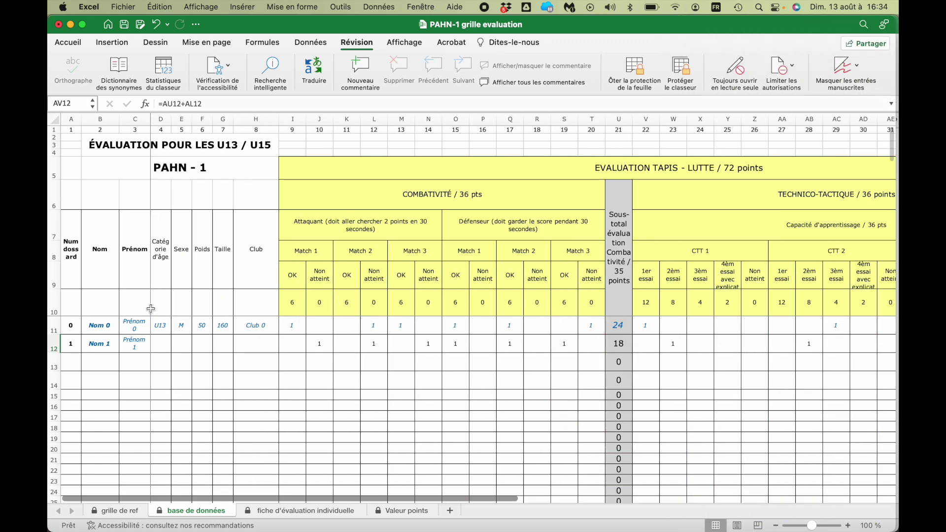
{"action": "double_click", "coordinate": [75, 360]}
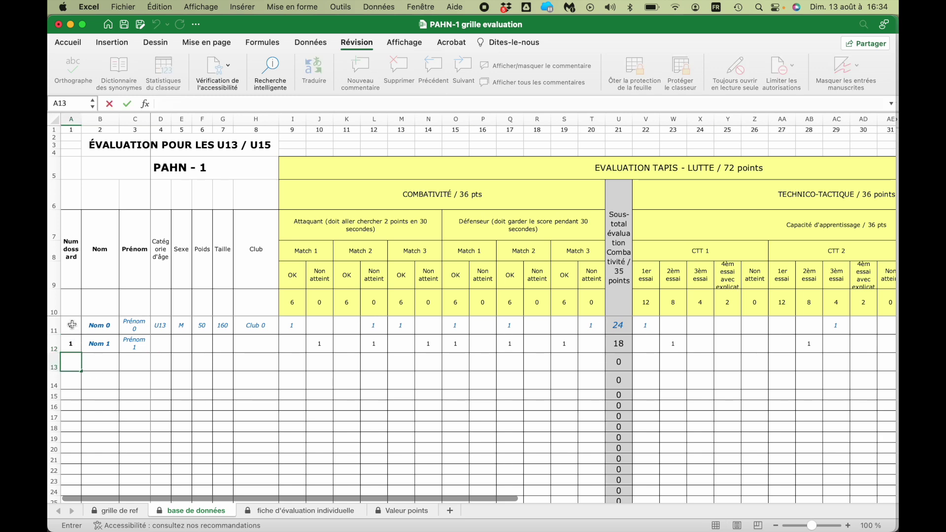
{"action": "left_click_drag", "start_coordinate": [72, 324], "coordinate": [72, 365]}
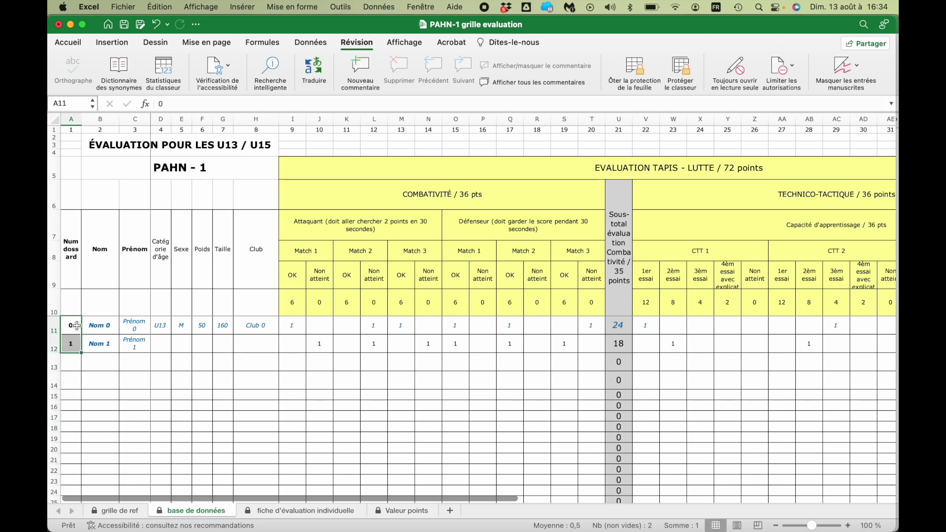
{"action": "left_click", "coordinate": [72, 363]}
{"action": "type", "text": "2"}
{"action": "key", "text": "Return"}
{"action": "type", "text": "3"}
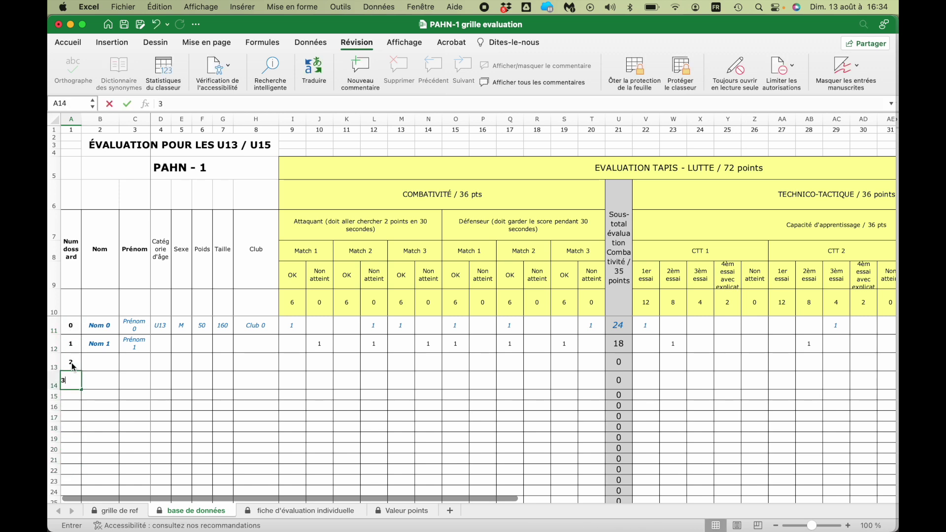
{"action": "key", "text": "Return"}
{"action": "type", "text": "4"}
{"action": "key", "text": "Return"}
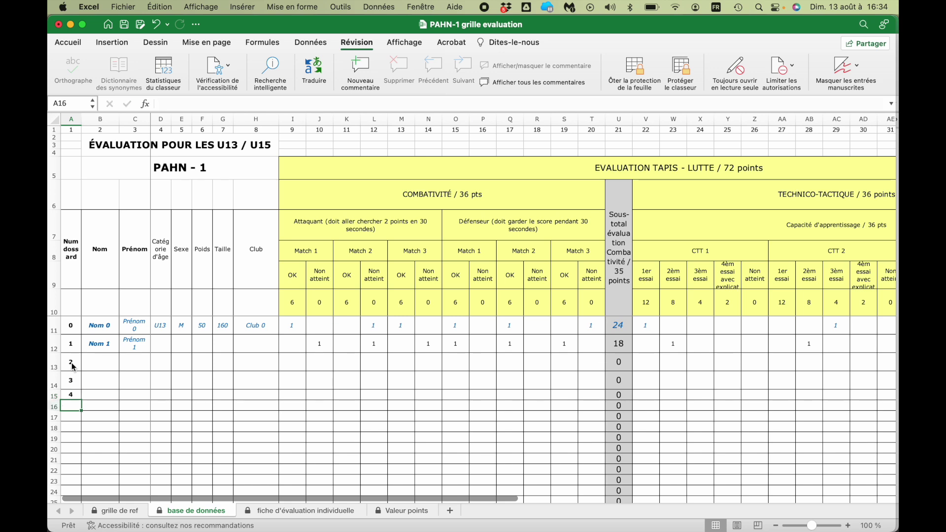
Replace the Num dossard in row 13 with 5
{"action": "left_click", "coordinate": [72, 363]}
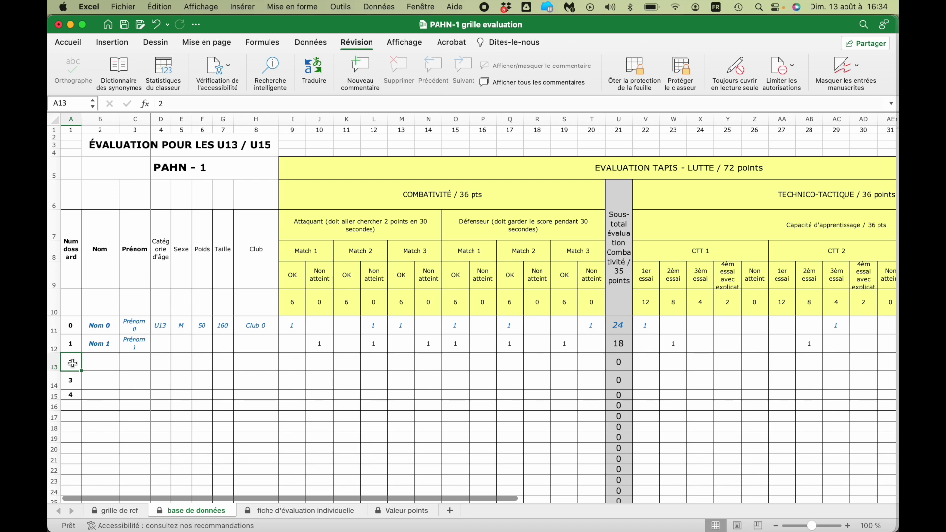
{"action": "type", "text": "5"}
{"action": "key", "text": "Return"}
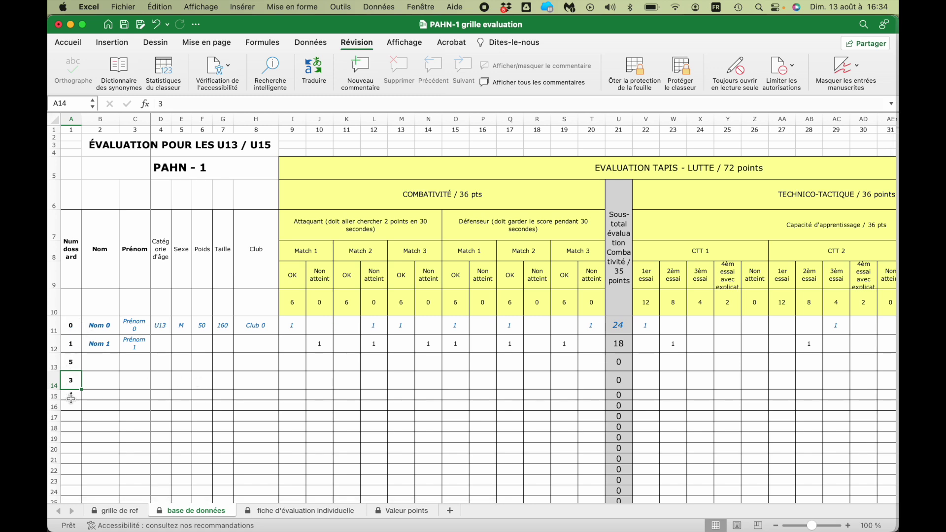
Set the Num dossard in row 13 to 2 and enter 5 in row 16
{"action": "left_click", "coordinate": [75, 365]}
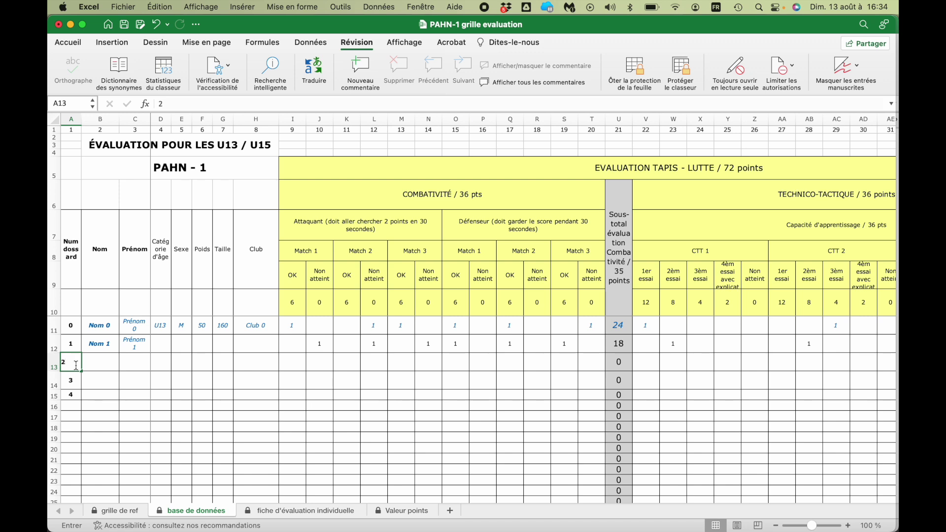
{"action": "type", "text": "2"}
{"action": "key", "text": "Return"}
{"action": "key", "text": "Return"}
{"action": "key", "text": "Return"}
{"action": "type", "text": "5"}
Enter Nom 2 and Nom 3 in the Nom column for rows 13 and 14
{"action": "key", "text": "Right"}
{"action": "key", "text": "Up"}
{"action": "key", "text": "Up"}
{"action": "key", "text": "Up"}
{"action": "key", "text": "Up"}
{"action": "key", "text": "Down"}
{"action": "type", "text": "Nom 2"}
{"action": "key", "text": "Return"}
{"action": "type", "text": "Nom 3"}
{"action": "key", "text": "Return"}
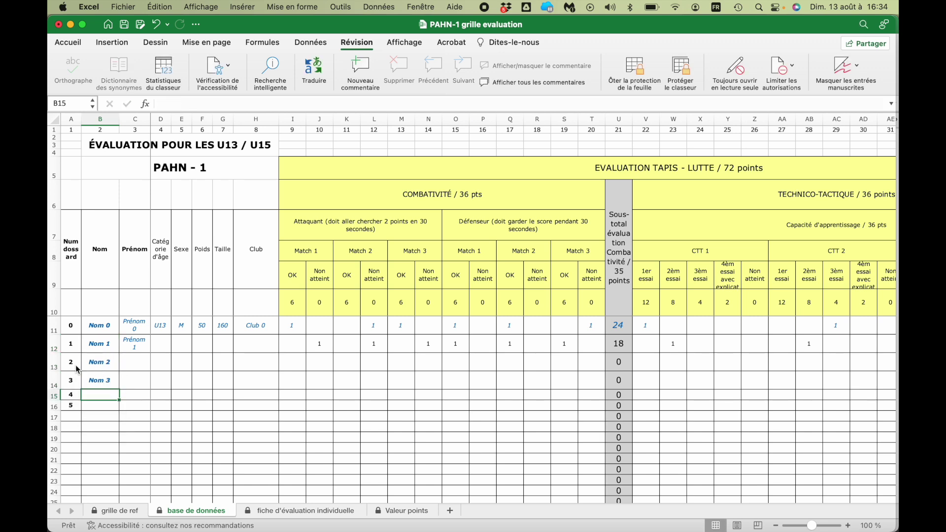
Try to sort the Num dossard cells from row 11 to row 17, declining to continue with the current selection
{"action": "left_click_drag", "start_coordinate": [73, 326], "coordinate": [73, 419]}
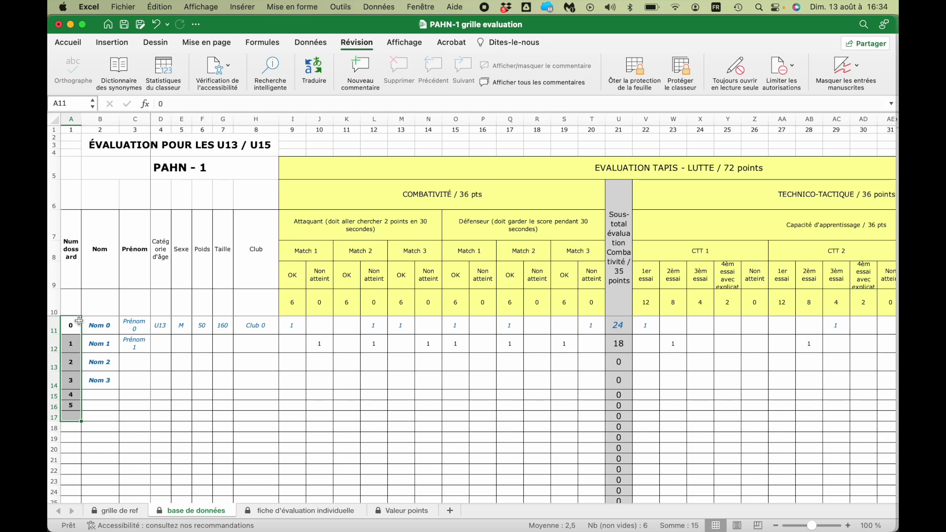
{"action": "left_click", "coordinate": [316, 43]}
{"action": "left_click", "coordinate": [428, 69]}
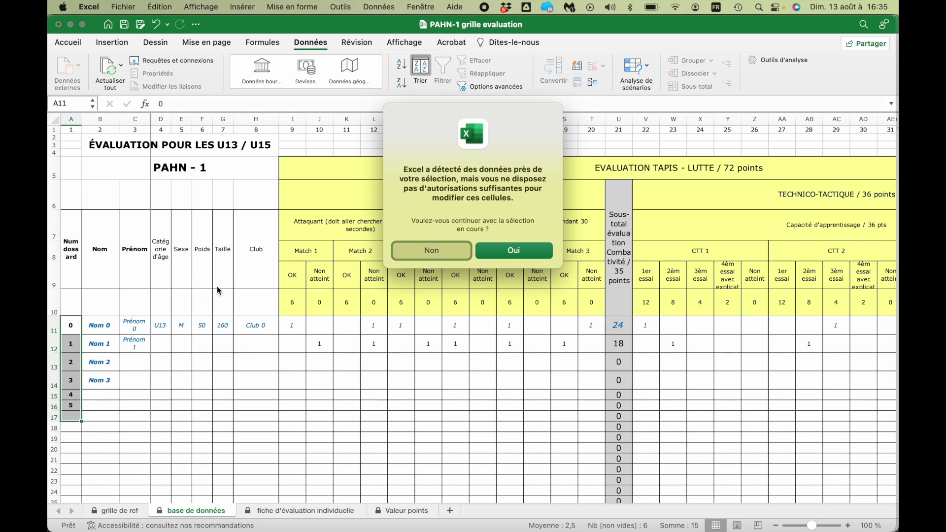
{"action": "left_click", "coordinate": [445, 255]}
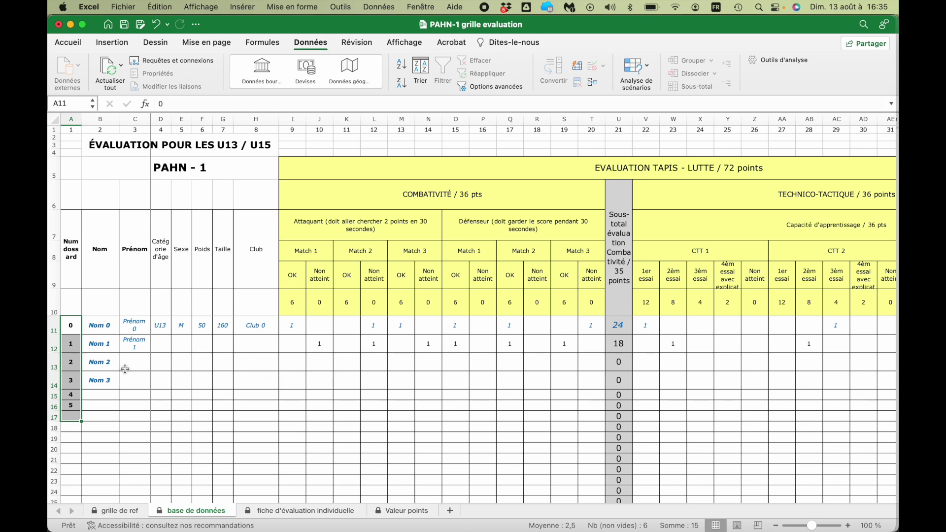
Go through the Num dossard cells one by one from row 11 to row 16 to check their order
{"action": "left_click", "coordinate": [71, 346]}
{"action": "left_click", "coordinate": [71, 329]}
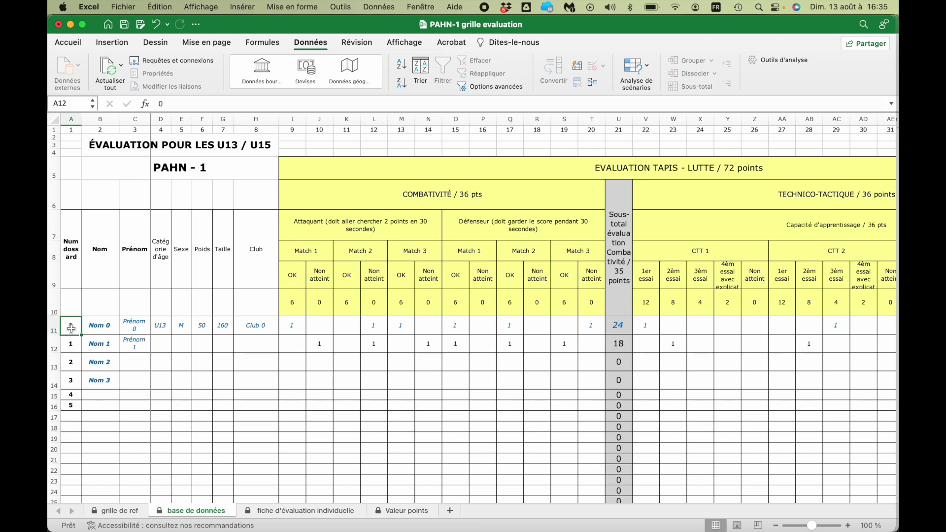
{"action": "left_click", "coordinate": [72, 345]}
{"action": "left_click", "coordinate": [71, 363]}
{"action": "left_click", "coordinate": [73, 381]}
{"action": "left_click", "coordinate": [73, 395]}
{"action": "left_click", "coordinate": [79, 407]}
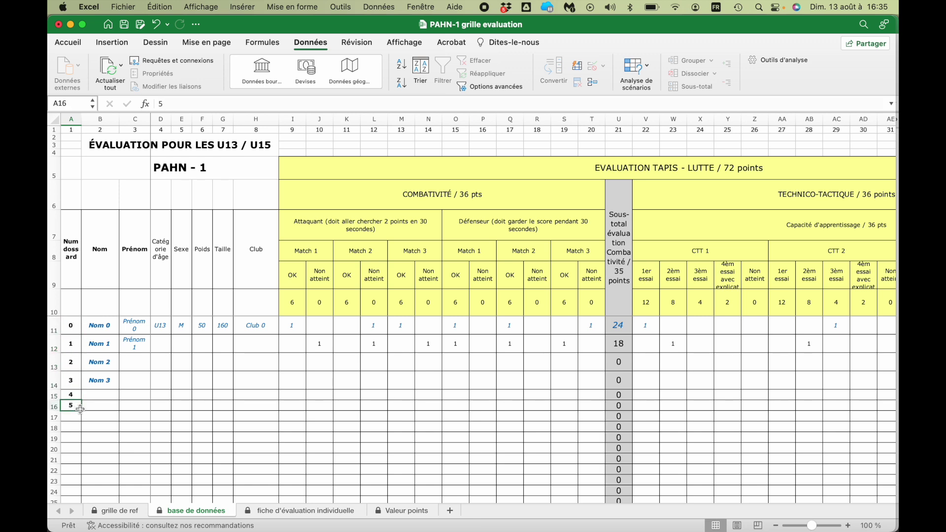
Open the fiche d'évaluation individuelle sheet, review its scores and profile chart, and select the Numéro de dossard cell
{"action": "left_click", "coordinate": [294, 511]}
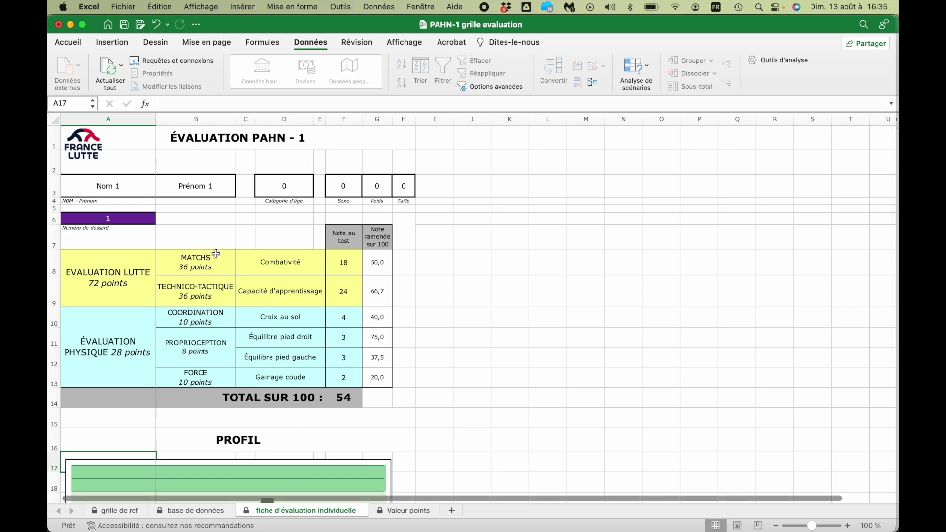
{"action": "scroll", "coordinate": [217, 248], "scroll_direction": "down", "scroll_amount": 2}
{"action": "scroll", "coordinate": [216, 258], "scroll_direction": "up", "scroll_amount": 2}
{"action": "scroll", "coordinate": [247, 331], "scroll_direction": "down", "scroll_amount": 1}
{"action": "scroll", "coordinate": [246, 331], "scroll_direction": "up", "scroll_amount": 1}
{"action": "left_click", "coordinate": [131, 217]}
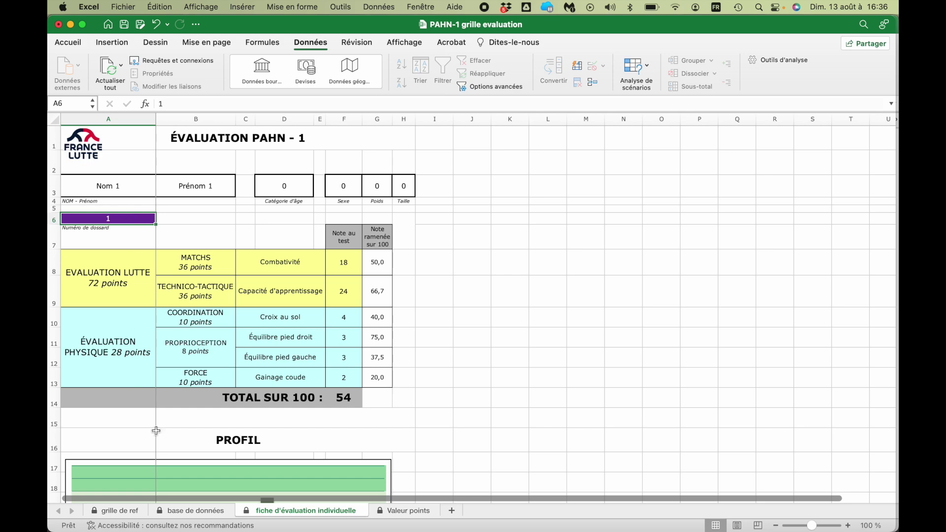
Glance at the base de données and Valeur points sheets, and set the Numéro de dossard on the individual evaluation sheet to 0
{"action": "left_click", "coordinate": [191, 510]}
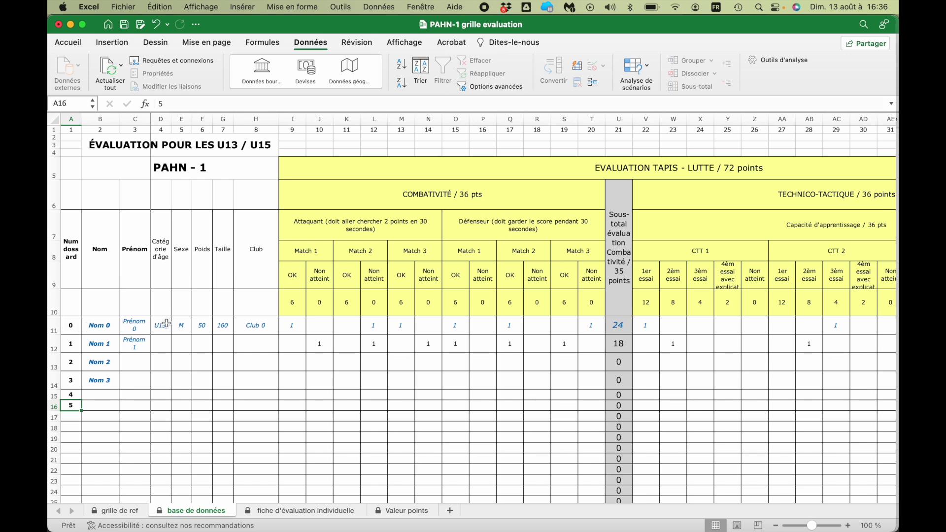
{"action": "left_click", "coordinate": [413, 512]}
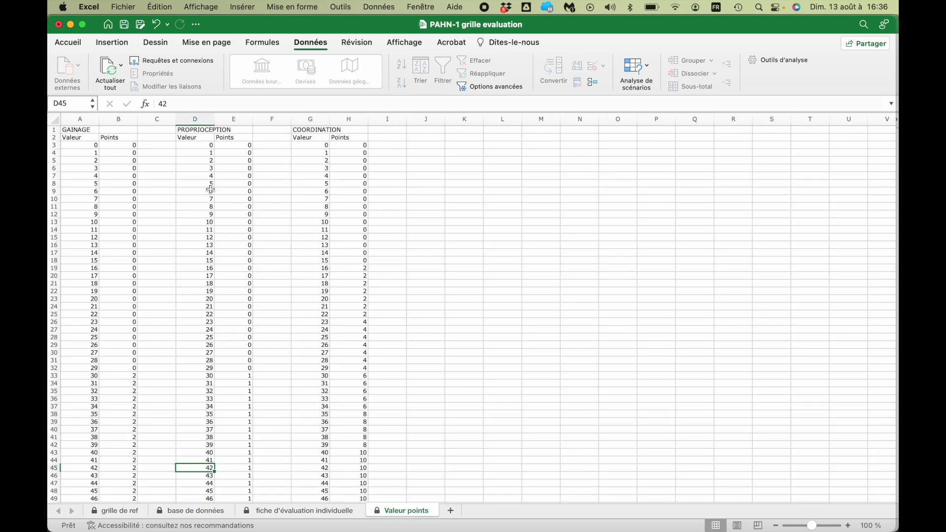
{"action": "left_click", "coordinate": [316, 513]}
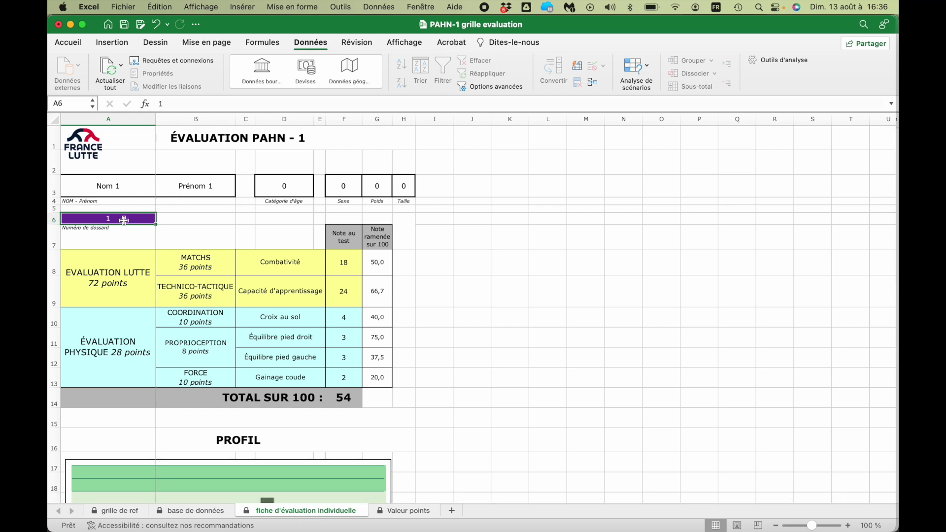
{"action": "type", "text": "0"}
{"action": "key", "text": "Return"}
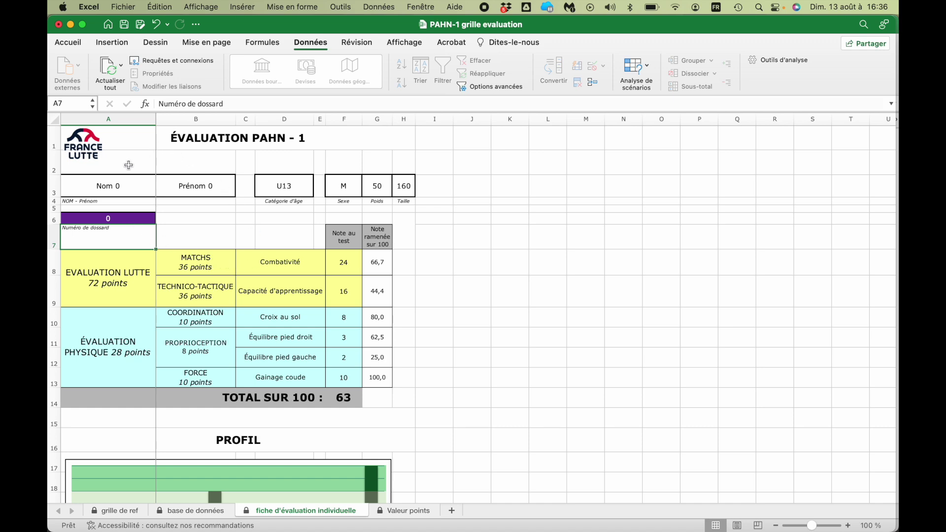
Review the athlete's test scores, the total sur 100 formula and the Profil chart on the individual evaluation sheet
{"action": "scroll", "coordinate": [313, 321], "scroll_direction": "down", "scroll_amount": 3}
{"action": "scroll", "coordinate": [312, 320], "scroll_direction": "down", "scroll_amount": 4}
{"action": "scroll", "coordinate": [303, 311], "scroll_direction": "up", "scroll_amount": 7}
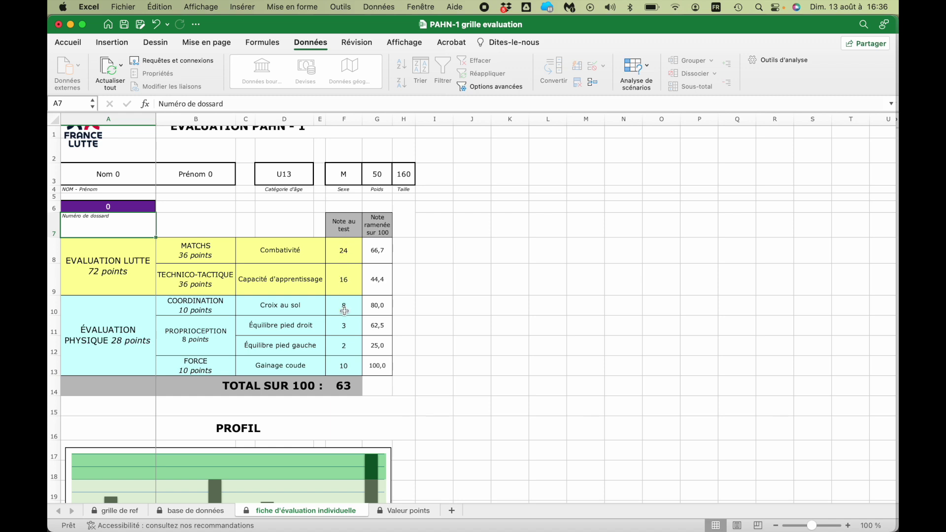
{"action": "left_click", "coordinate": [347, 384]}
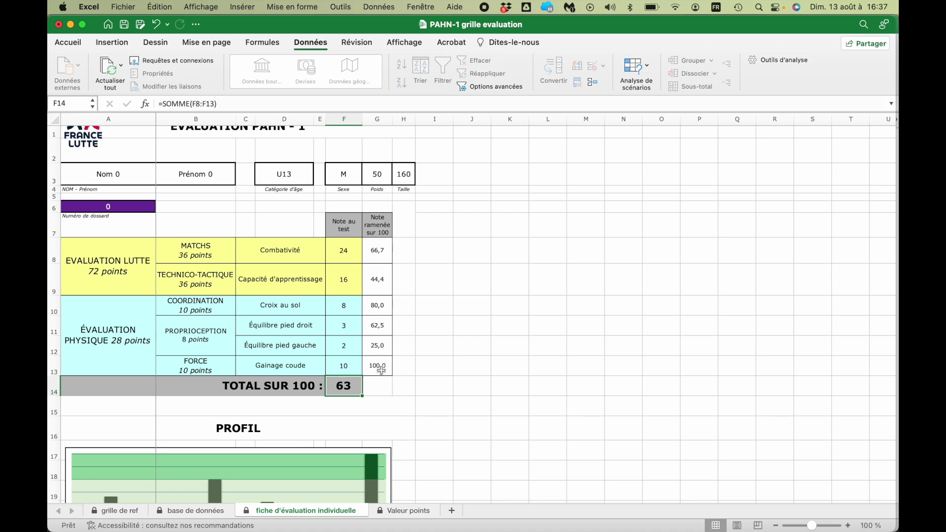
{"action": "scroll", "coordinate": [381, 371], "scroll_direction": "down", "scroll_amount": 5}
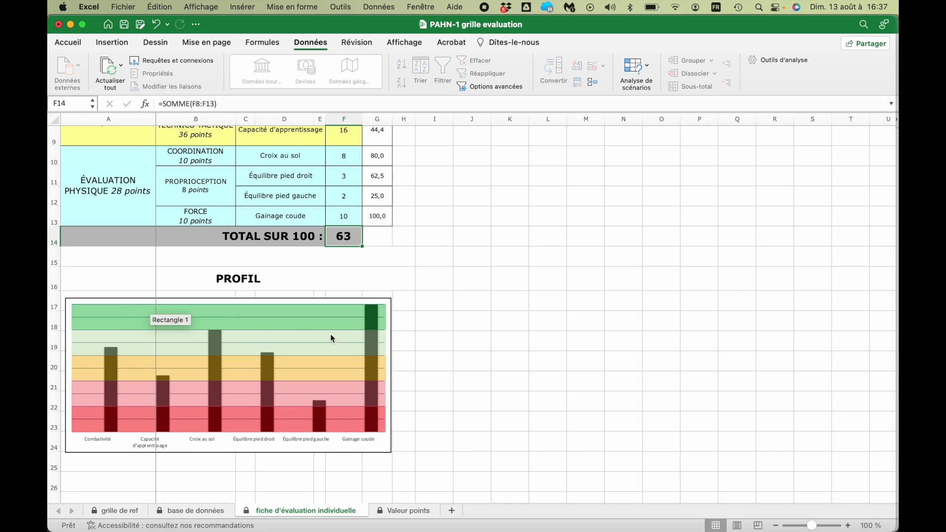
{"action": "left_click", "coordinate": [433, 347]}
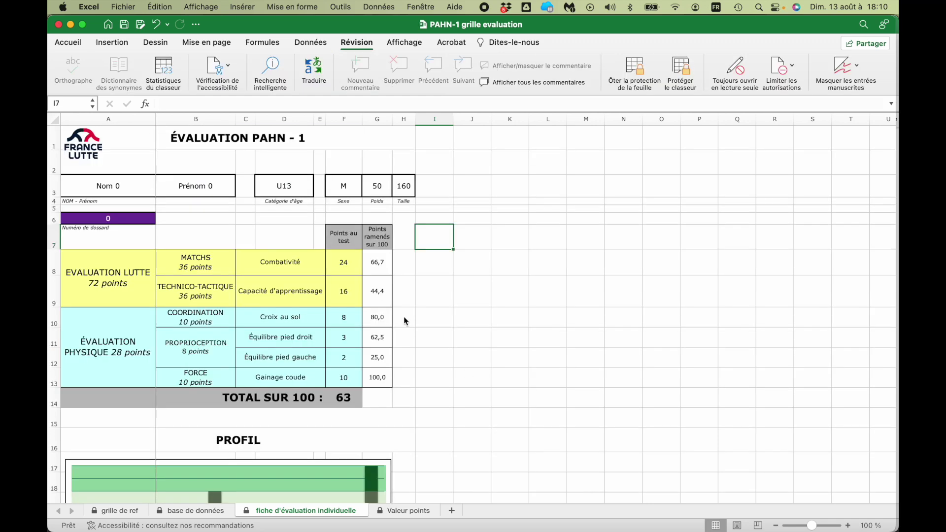
Save the individual evaluation sheet as a PDF named PAHN-1 grille evaluation NOM0 in the Bureau folder, replacing the existing file
{"action": "left_click", "coordinate": [123, 7]}
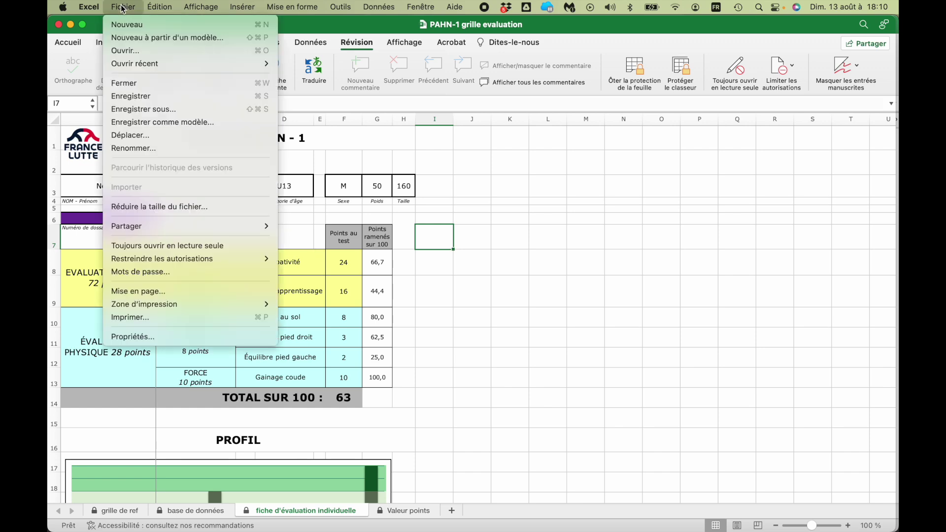
{"action": "left_click", "coordinate": [181, 317]}
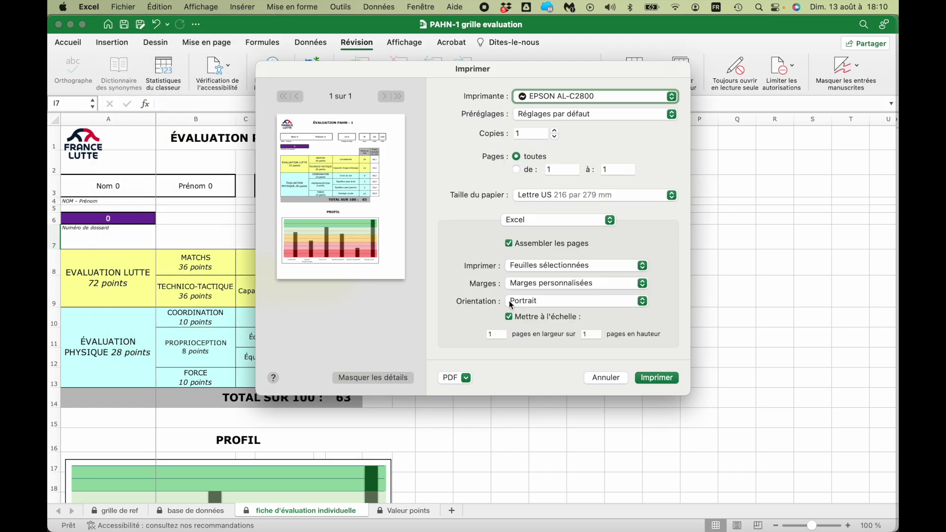
{"action": "left_click", "coordinate": [465, 378]}
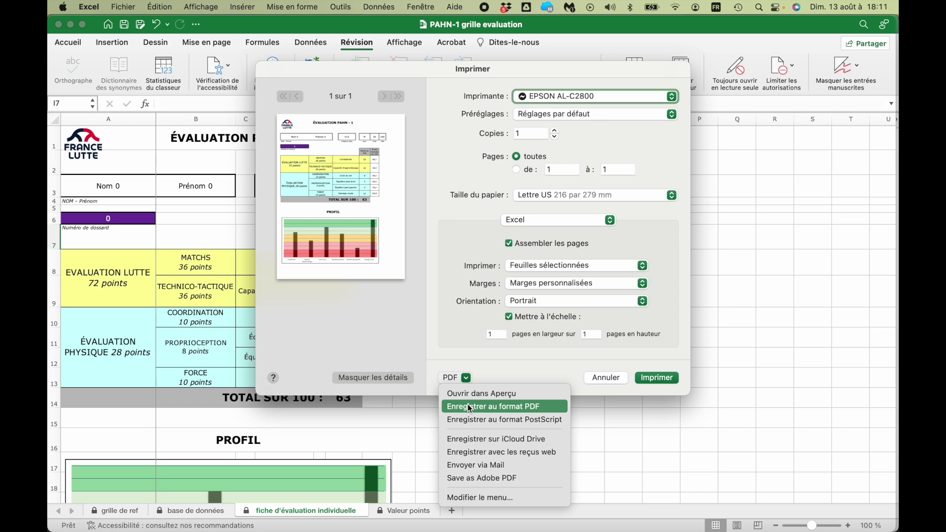
{"action": "left_click", "coordinate": [470, 409]}
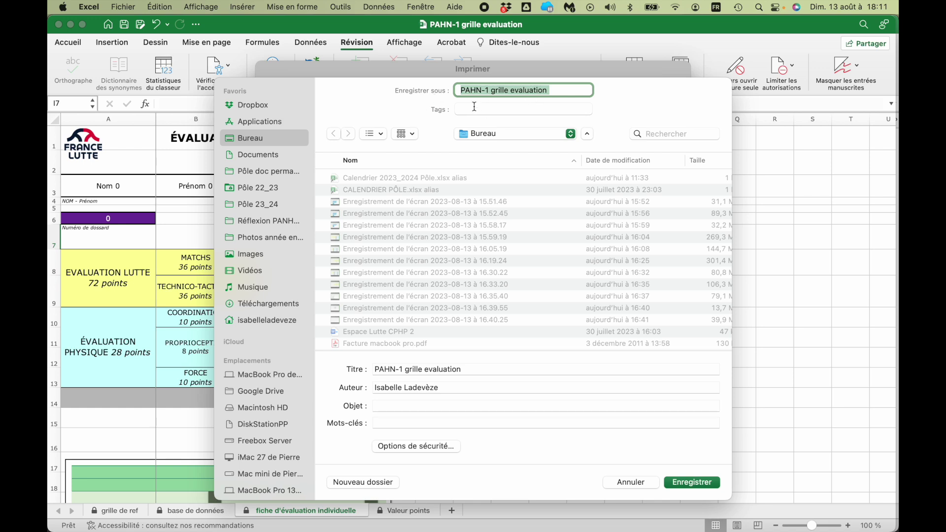
{"action": "left_click", "coordinate": [551, 91]}
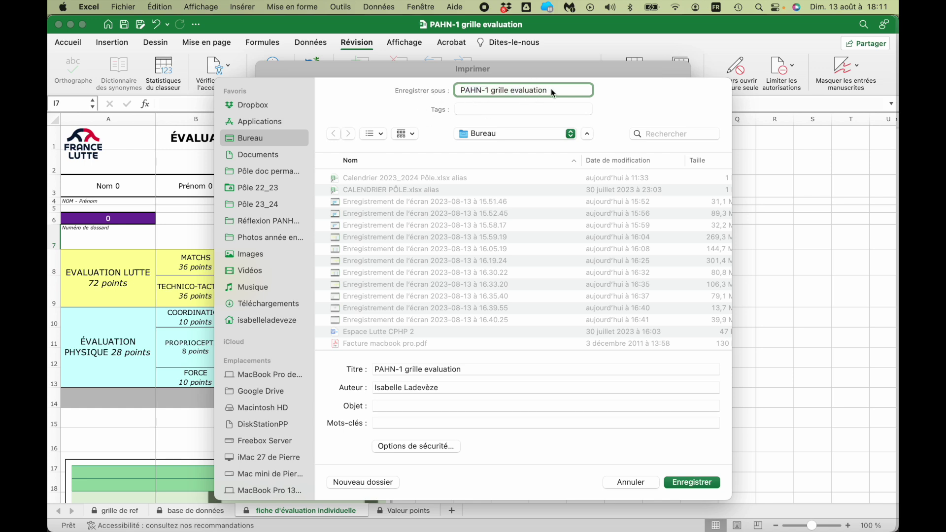
{"action": "type", "text": "NOM0"}
{"action": "key", "text": "Return"}
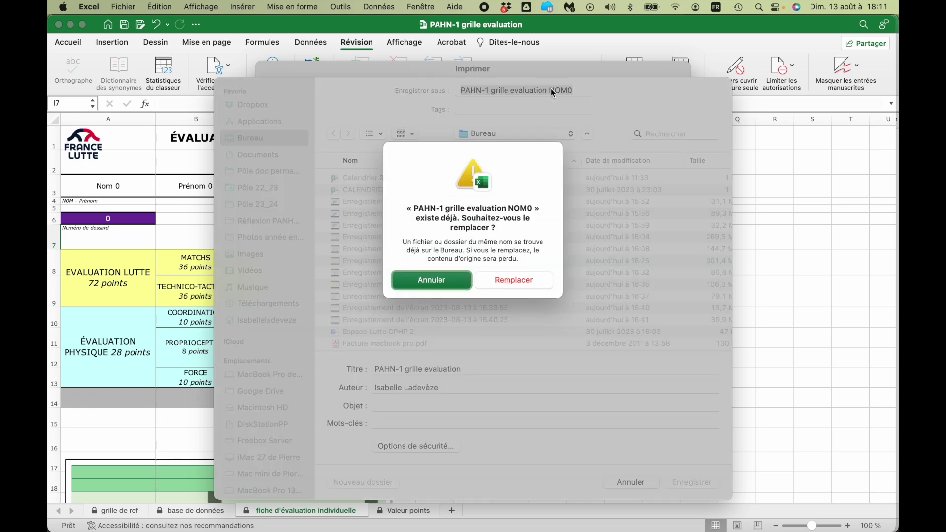
{"action": "left_click", "coordinate": [514, 280]}
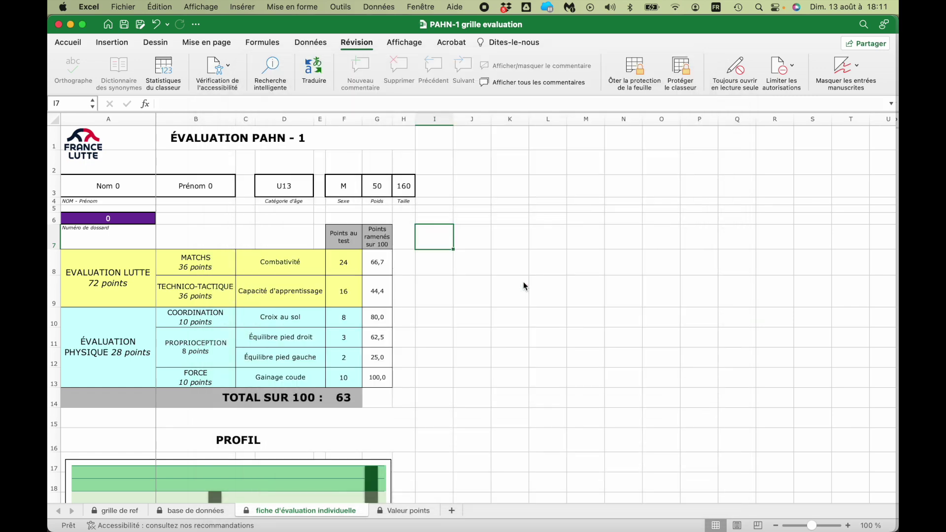
Switch to Finder and open the Bureau folder to find the exported PDF
{"action": "key", "text": "super+Tab"}
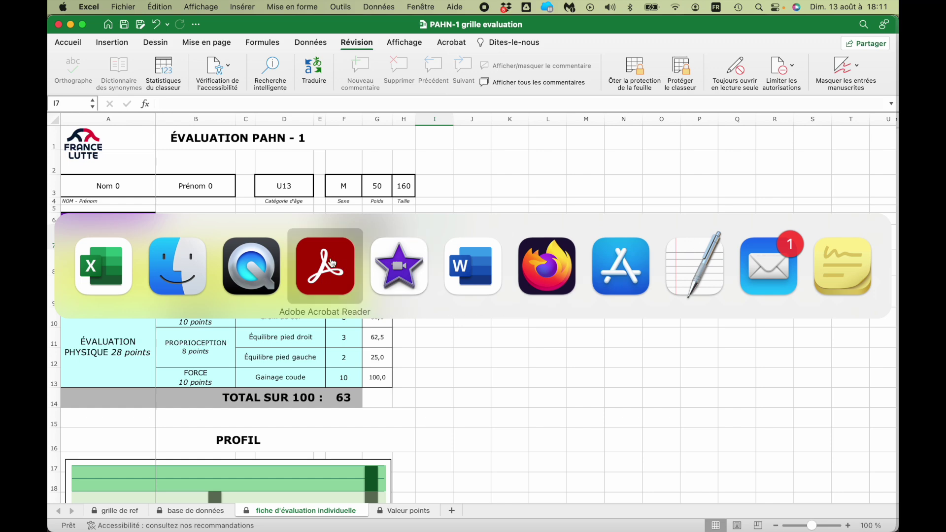
{"action": "left_click", "coordinate": [171, 255]}
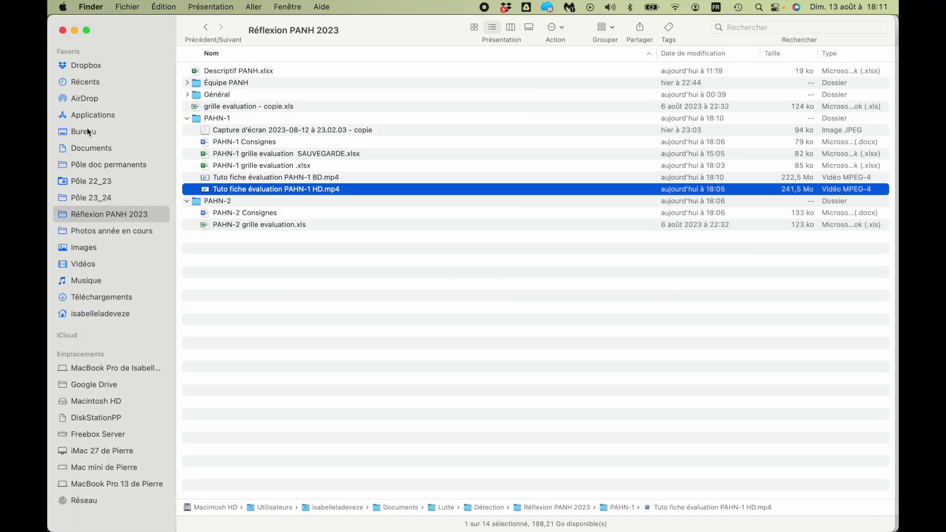
{"action": "left_click", "coordinate": [84, 131]}
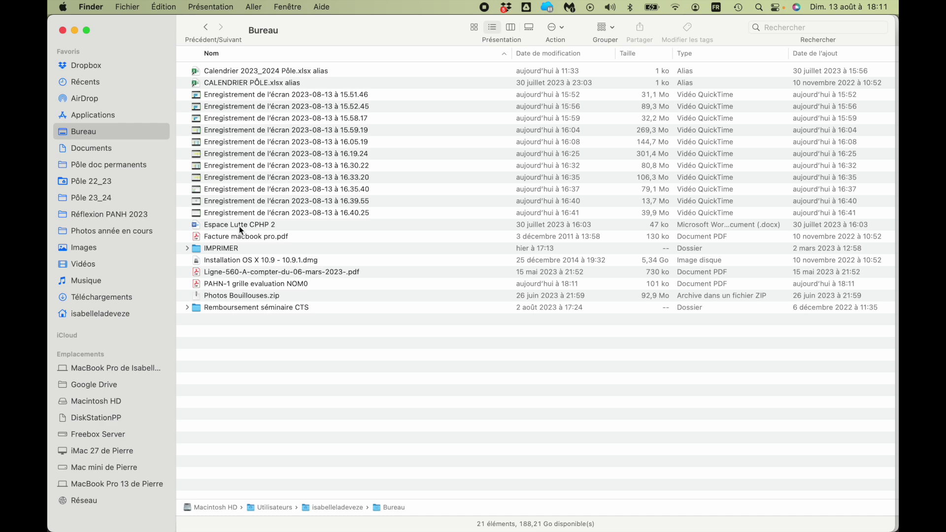
Open the exported PAHN-1 grille evaluation NOM0 PDF, collapse the tools pane and zoom out to check the page
{"action": "double_click", "coordinate": [224, 284]}
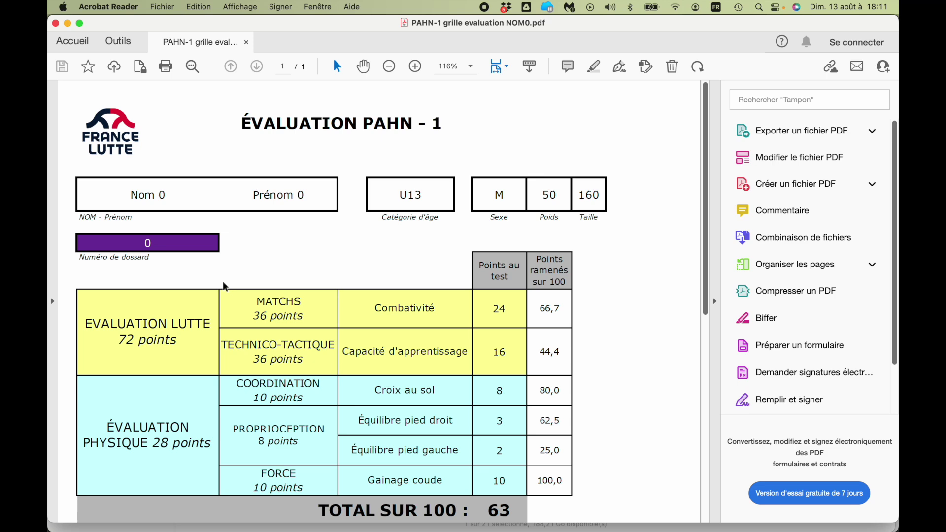
{"action": "left_click", "coordinate": [715, 302]}
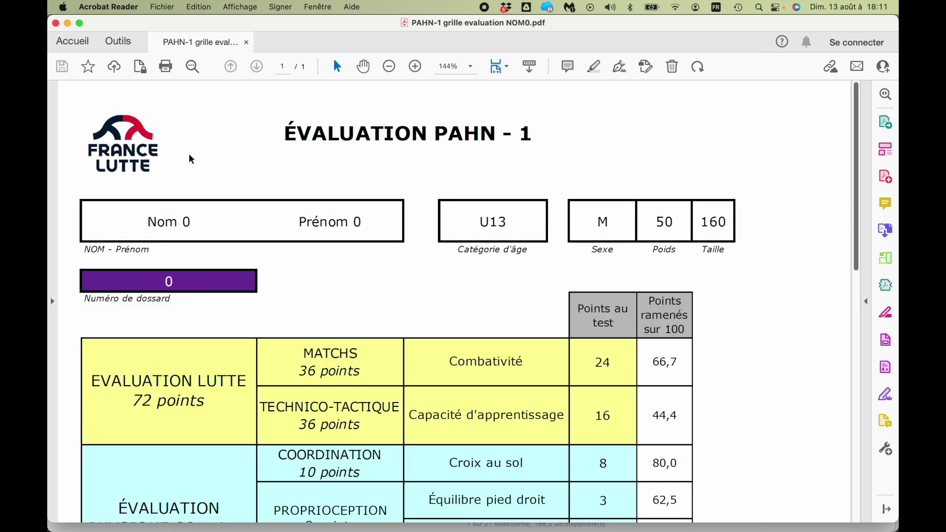
{"action": "left_click", "coordinate": [389, 66]}
{"action": "left_click", "coordinate": [389, 66]}
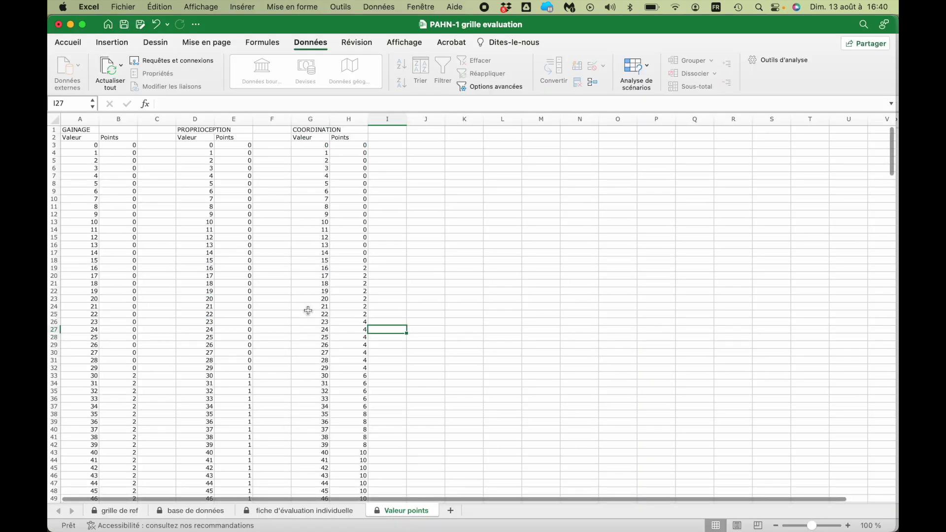
Try to edit the COORDINATION points for value 18 on Valeur points, and compare that sheet with the physical test columns in base de données
{"action": "double_click", "coordinate": [353, 282]}
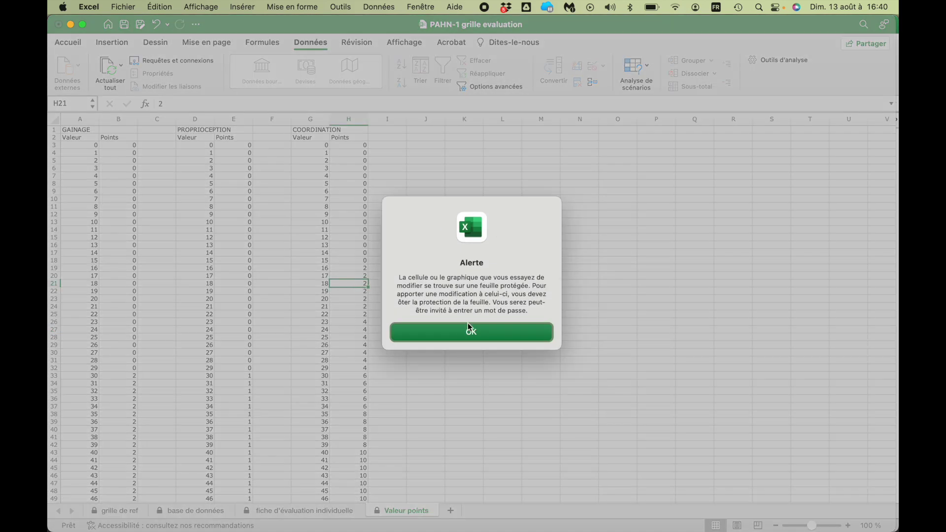
{"action": "left_click", "coordinate": [456, 333]}
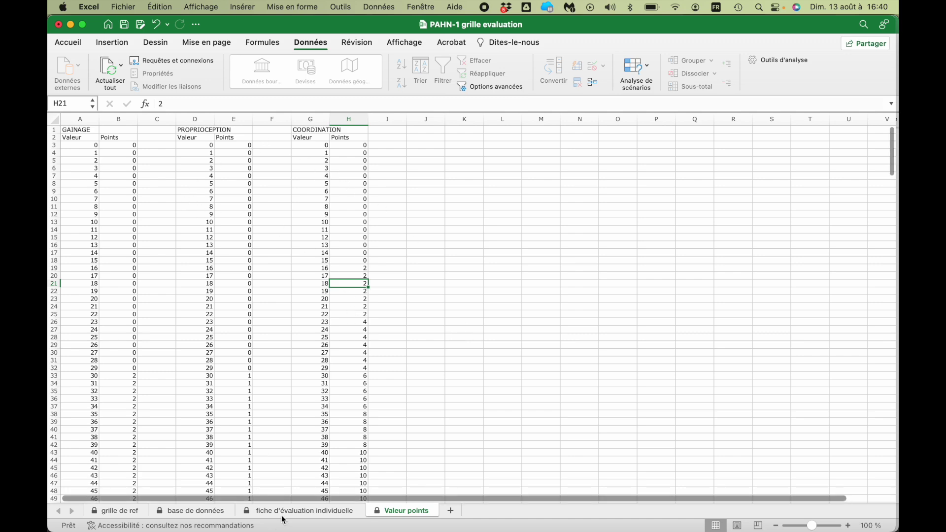
{"action": "left_click", "coordinate": [217, 511]}
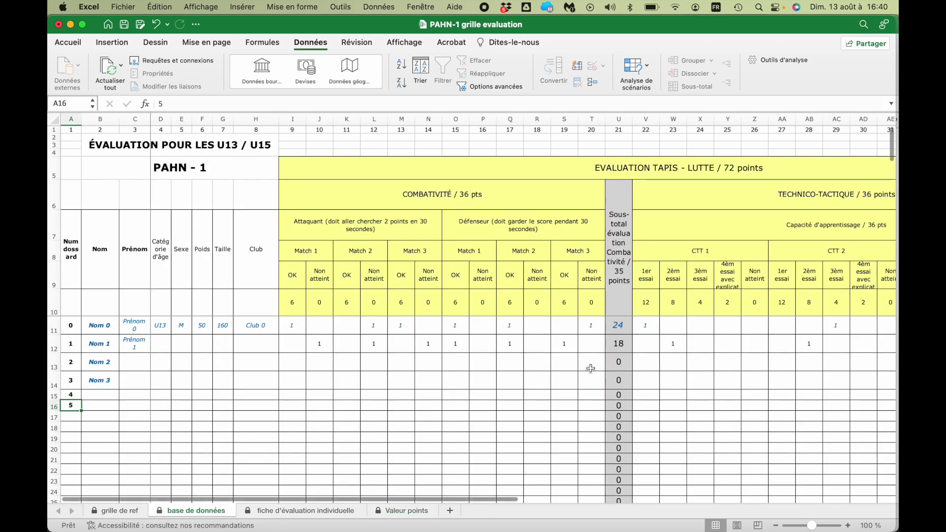
{"action": "scroll", "coordinate": [591, 369], "scroll_direction": "right", "scroll_amount": 5}
{"action": "scroll", "coordinate": [590, 369], "scroll_direction": "right", "scroll_amount": 6}
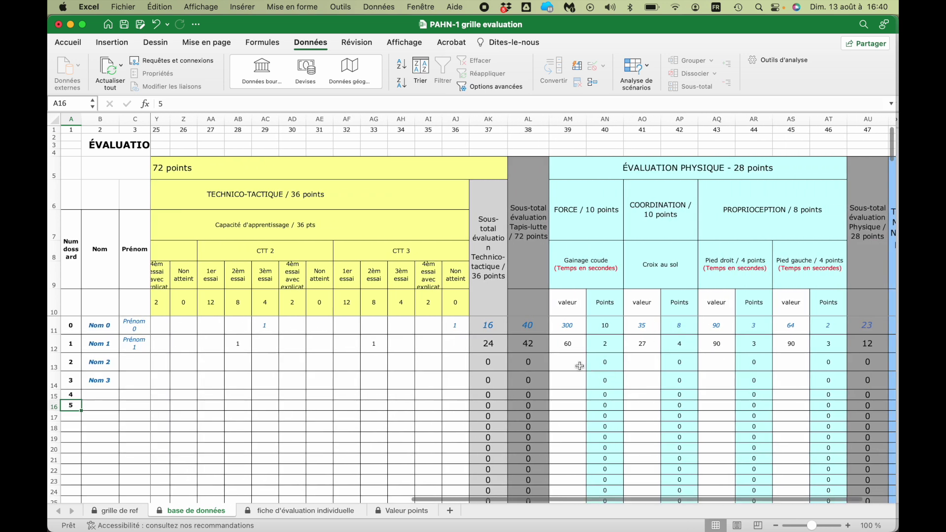
{"action": "left_click", "coordinate": [402, 512]}
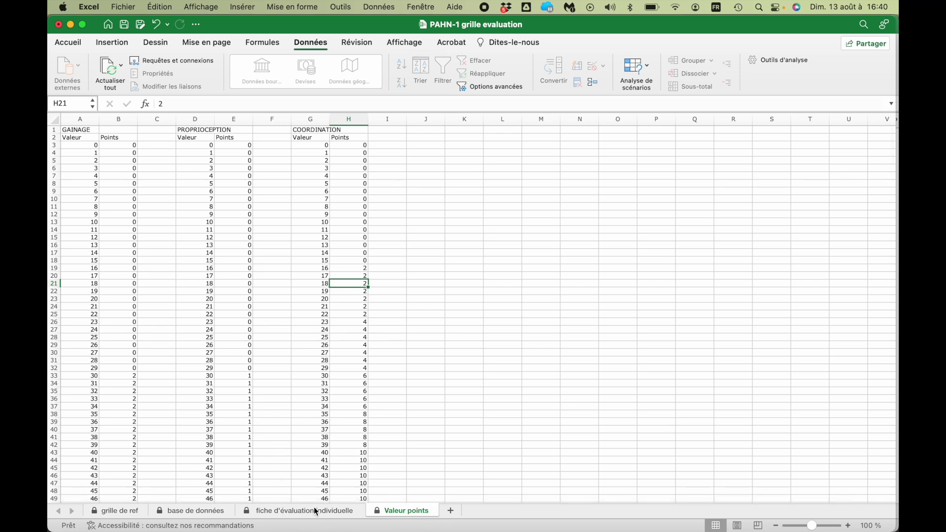
Review the PAHN-1 reference values on the grille de ref sheet and the athletes' score columns in base de données
{"action": "left_click", "coordinate": [123, 515]}
{"action": "scroll", "coordinate": [167, 344], "scroll_direction": "up", "scroll_amount": 2}
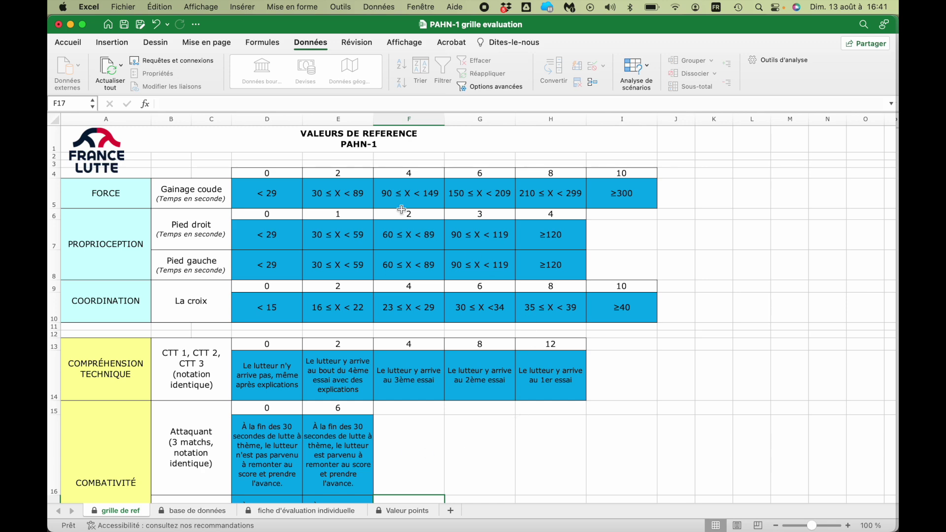
{"action": "left_click", "coordinate": [192, 510]}
{"action": "scroll", "coordinate": [278, 398], "scroll_direction": "left", "scroll_amount": 15}
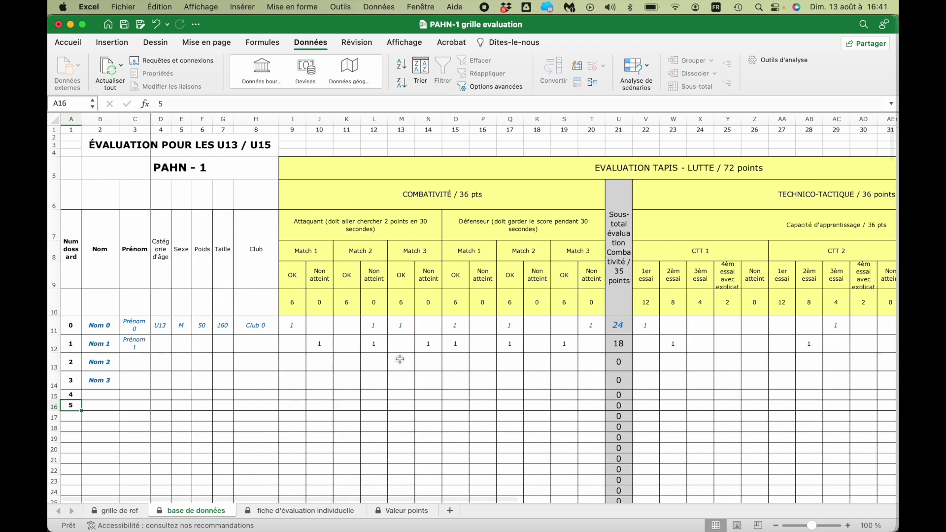
{"action": "scroll", "coordinate": [399, 359], "scroll_direction": "right", "scroll_amount": 8}
{"action": "scroll", "coordinate": [400, 359], "scroll_direction": "left", "scroll_amount": 10}
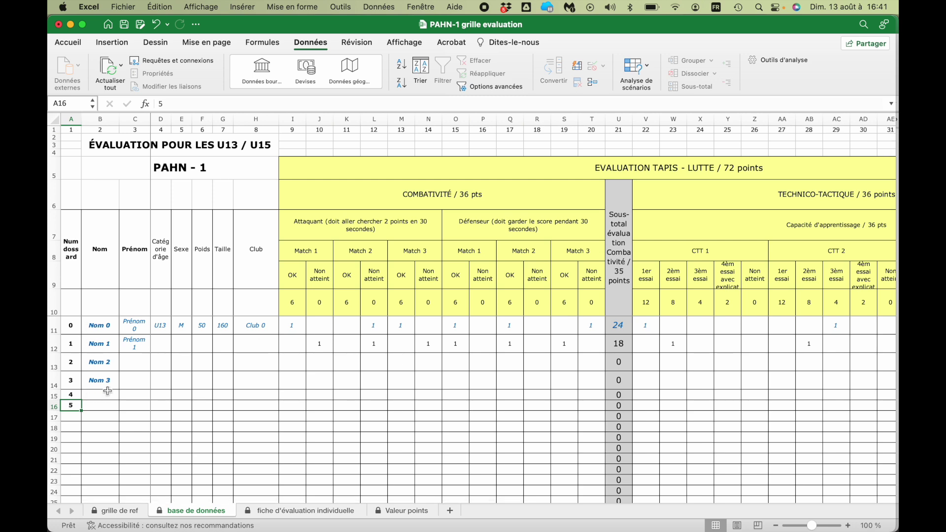
Review the scores and the Profil chart on the fiche d'évaluation individuelle sheet for dossard 1
{"action": "left_click", "coordinate": [311, 511]}
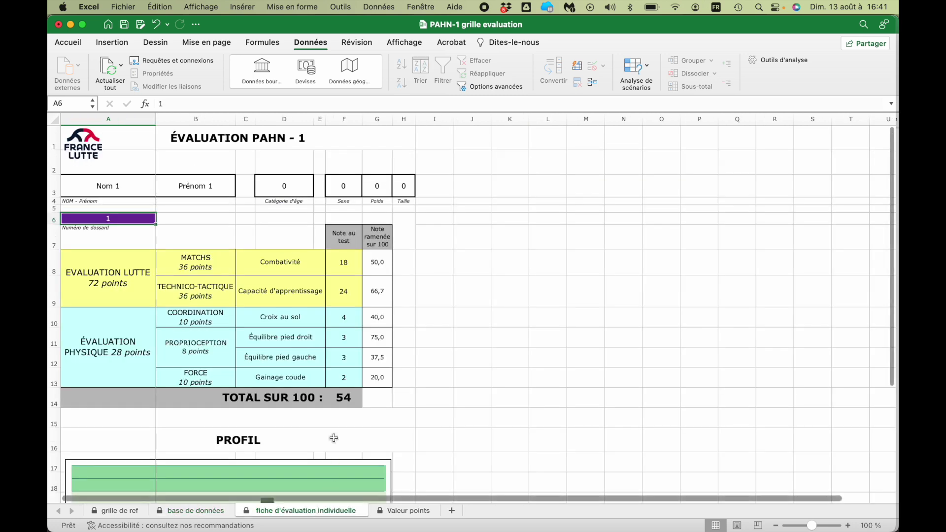
{"action": "scroll", "coordinate": [192, 316], "scroll_direction": "down", "scroll_amount": 5}
{"action": "scroll", "coordinate": [192, 316], "scroll_direction": "up", "scroll_amount": 5}
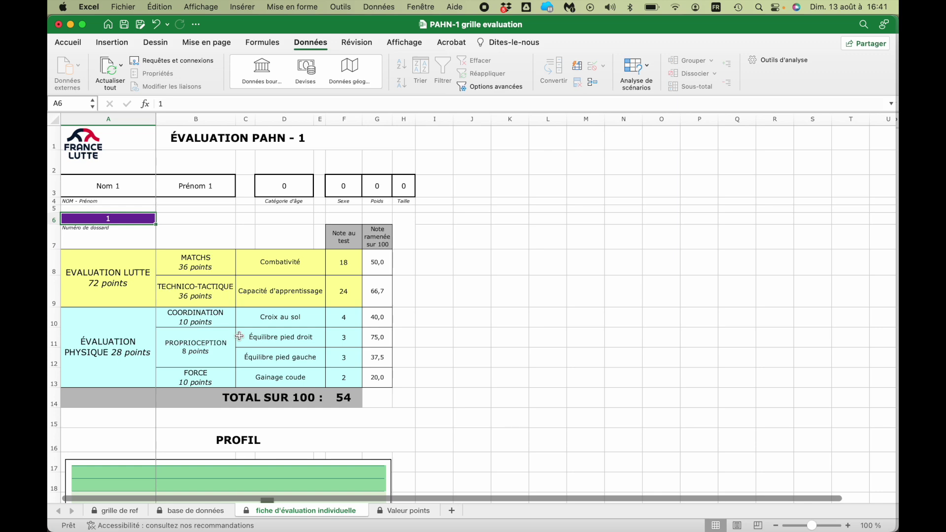
{"action": "scroll", "coordinate": [239, 336], "scroll_direction": "down", "scroll_amount": 5}
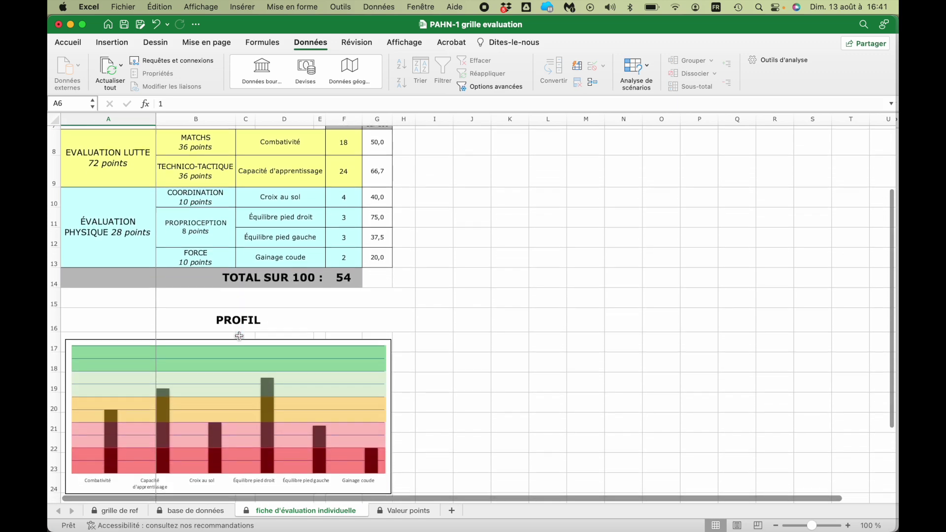
{"action": "scroll", "coordinate": [238, 336], "scroll_direction": "down", "scroll_amount": 2}
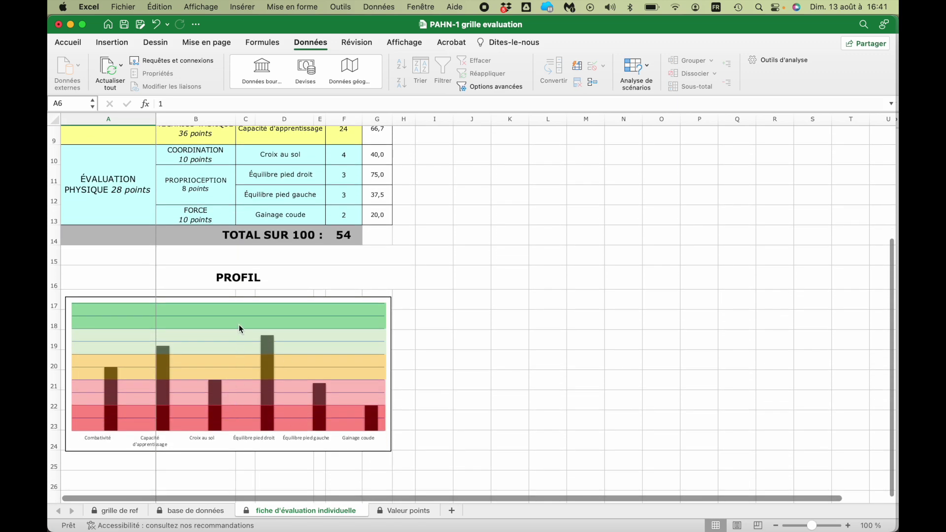